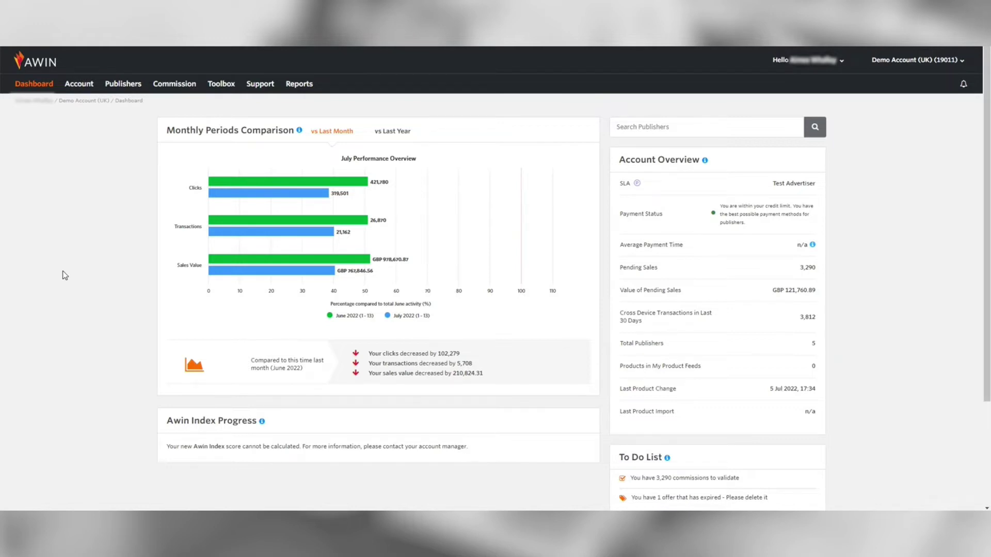
- Compare July 2022 with July 2021 via 'vs Last Year', then review the To Do List validations
click(394, 132)
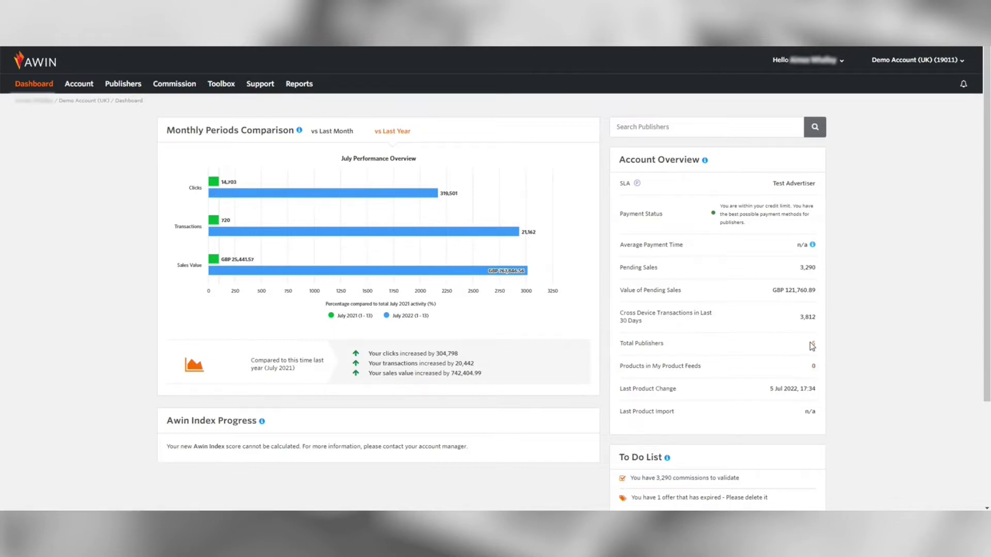
scroll(826, 289, down, 2)
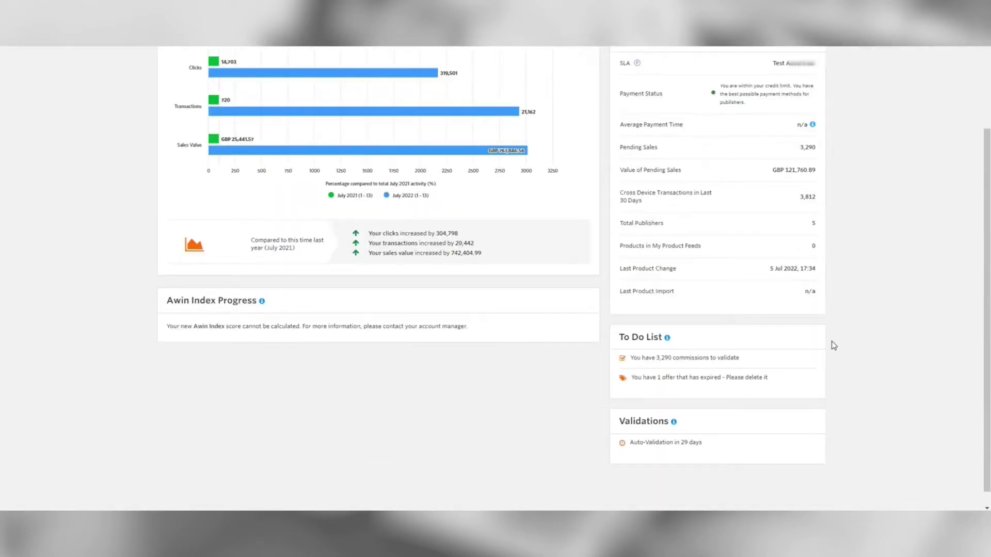
mouse_move(667, 340)
- Browse the top navigation menus and open Account > Overview
scroll(778, 399, up, 3)
mouse_move(86, 91)
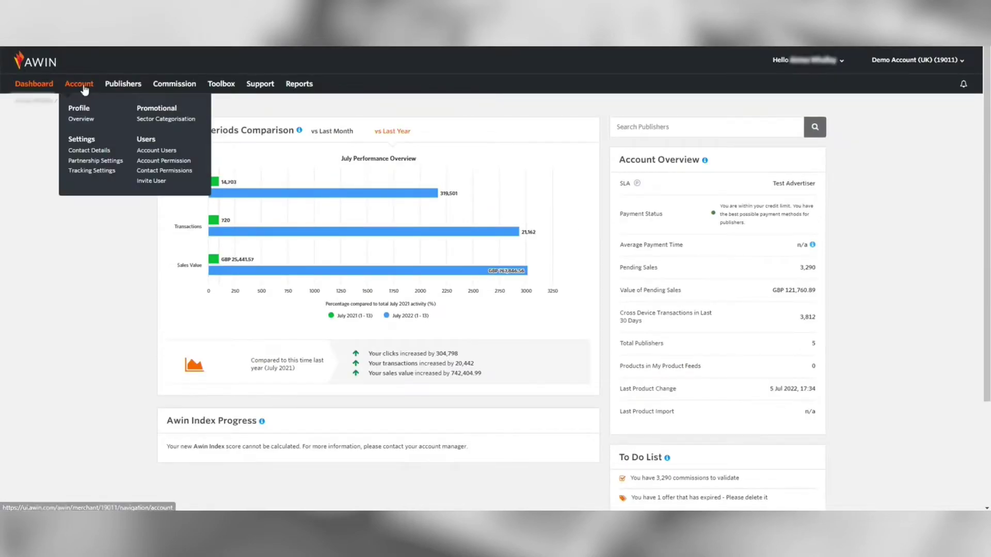
mouse_move(157, 87)
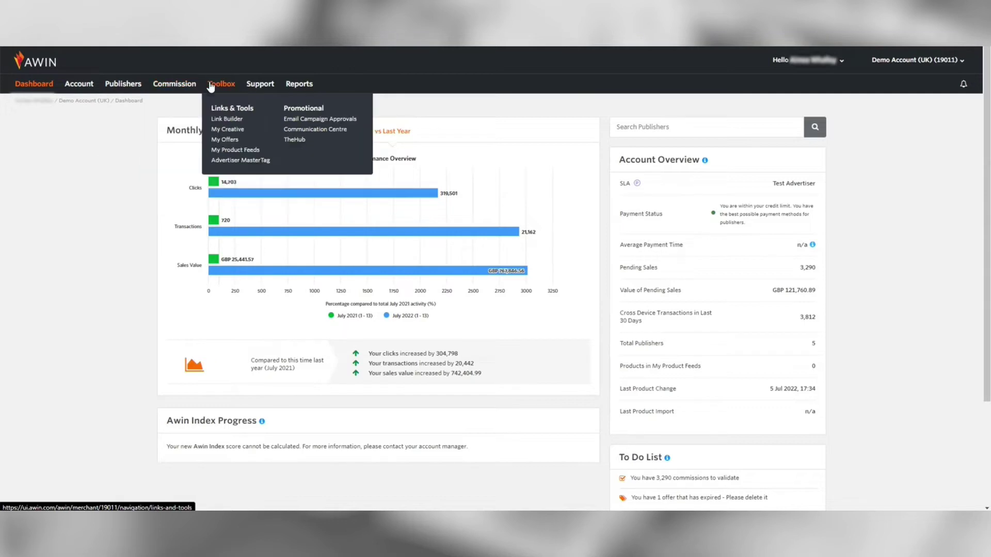
mouse_move(249, 88)
mouse_move(293, 88)
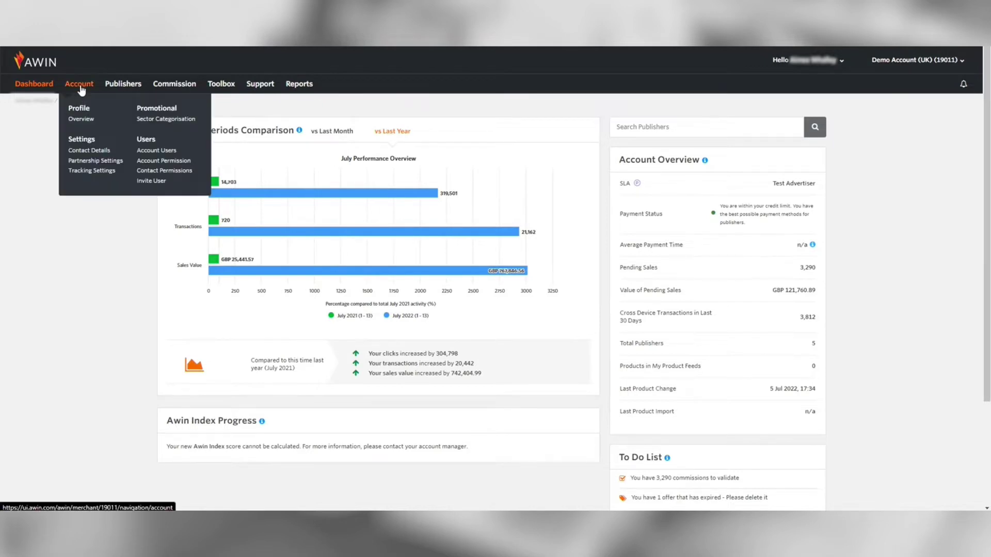
click(82, 120)
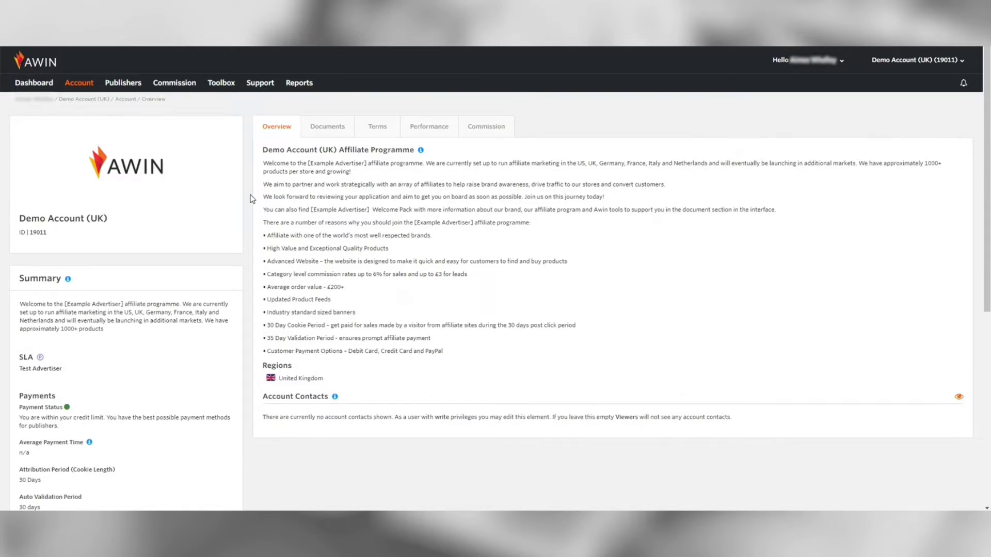
- Scroll through the programme description, payment summary, links and contact details on the profile
scroll(252, 200, down, 1)
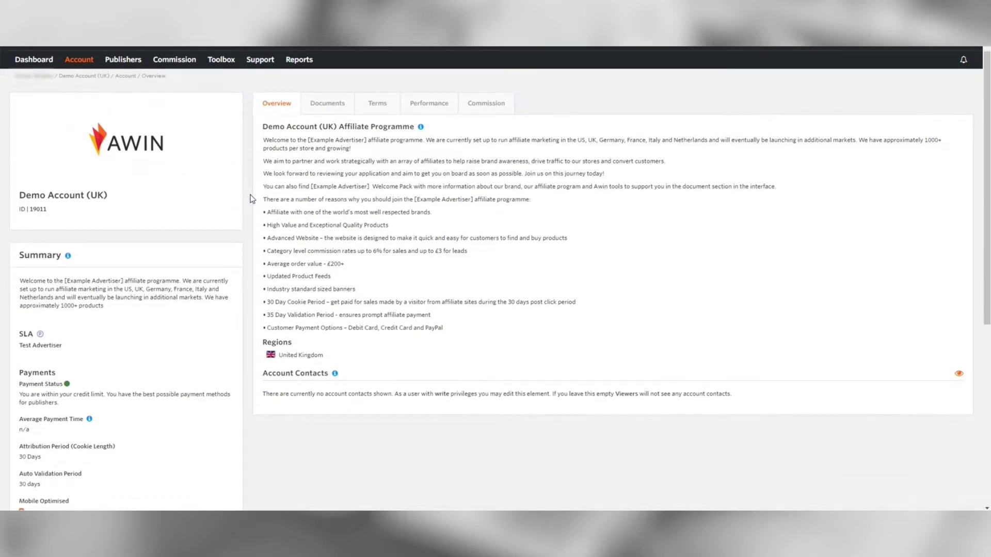
scroll(251, 199, down, 4)
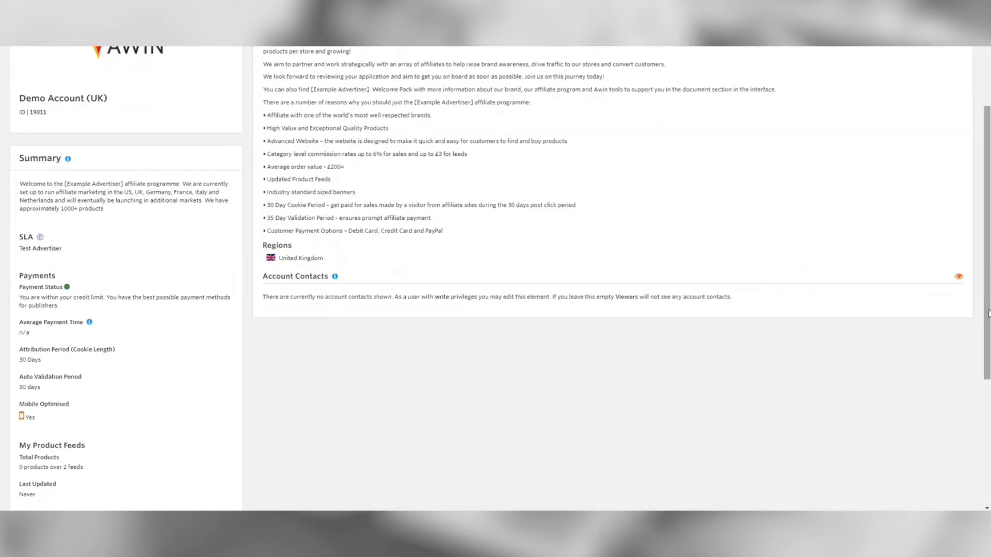
scroll(988, 332, down, 1)
scroll(988, 333, down, 4)
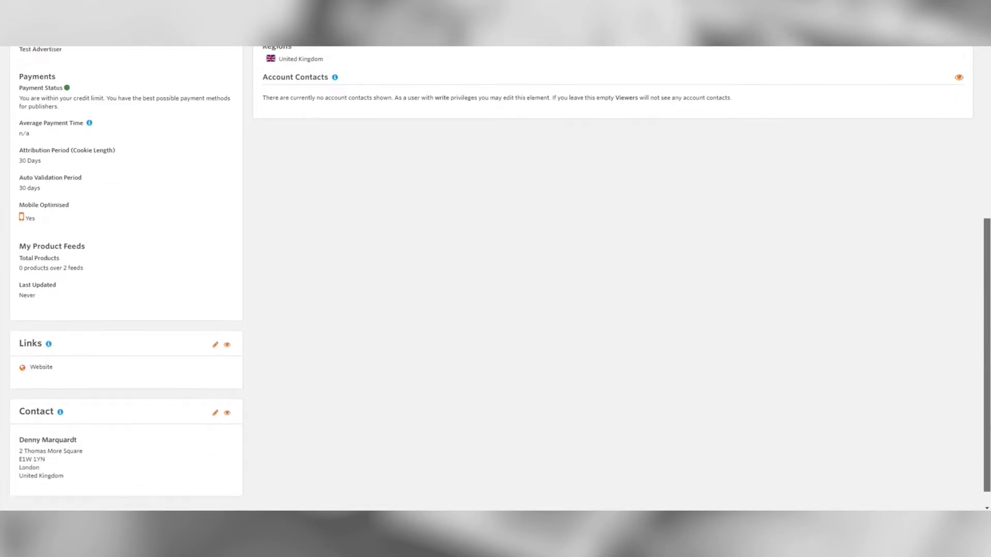
scroll(975, 377, up, 4)
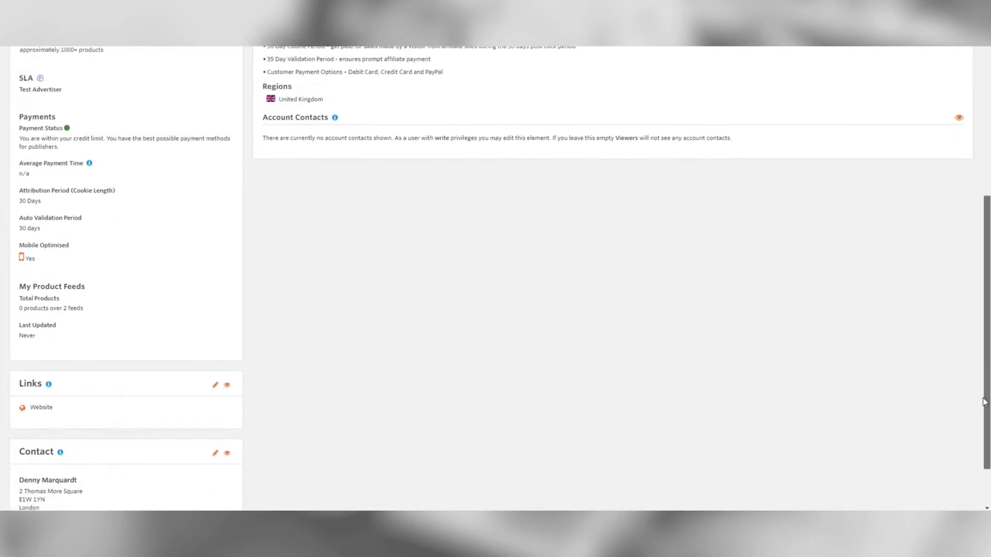
scroll(969, 325, up, 3)
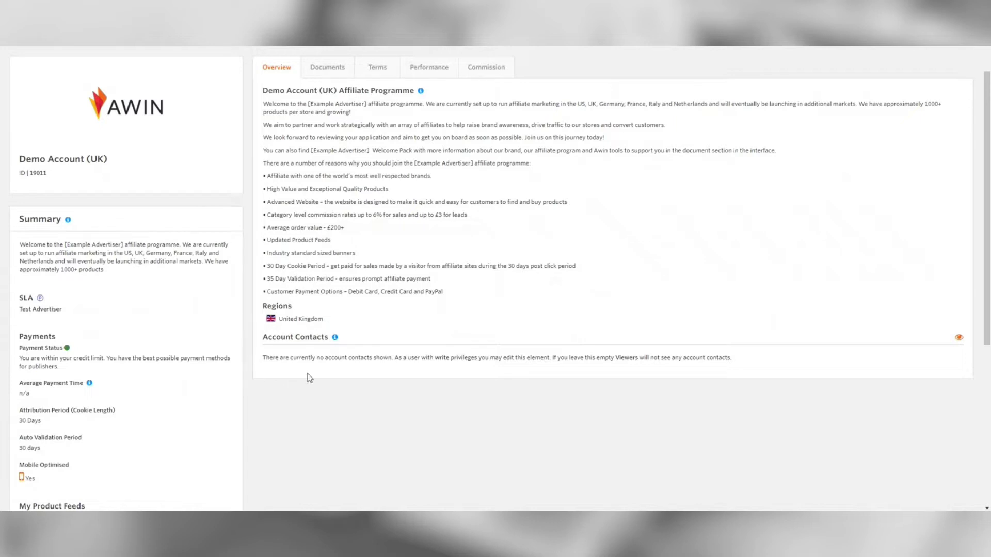
scroll(306, 378, down, 5)
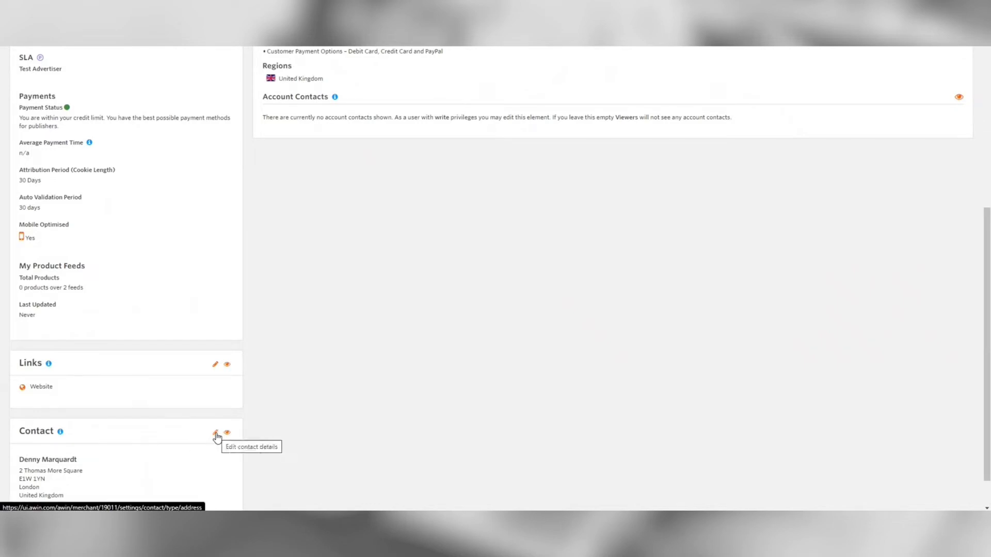
scroll(229, 428, up, 1)
scroll(232, 427, up, 6)
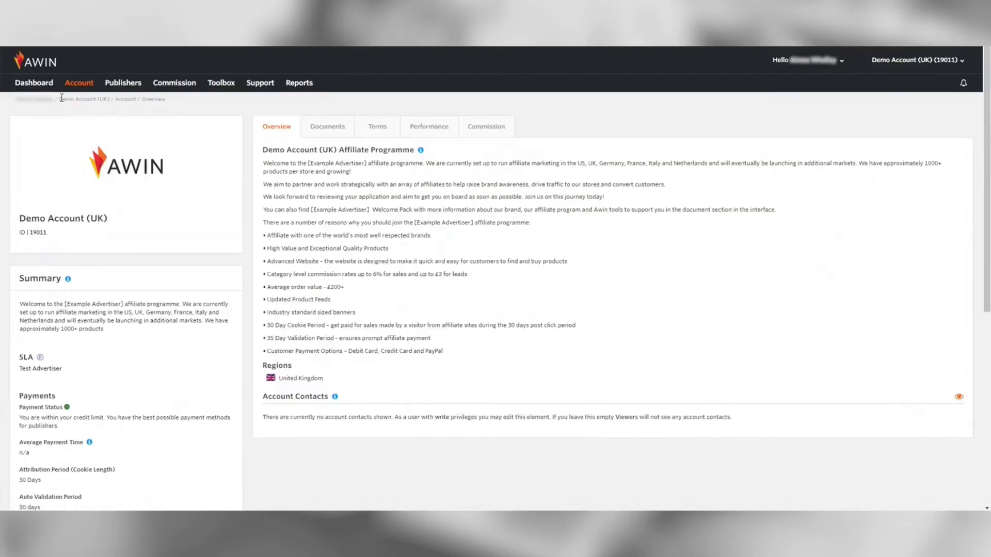
- Open the Invite User page and try the new user's e-mail field, dismissing autofill
mouse_move(79, 83)
click(151, 181)
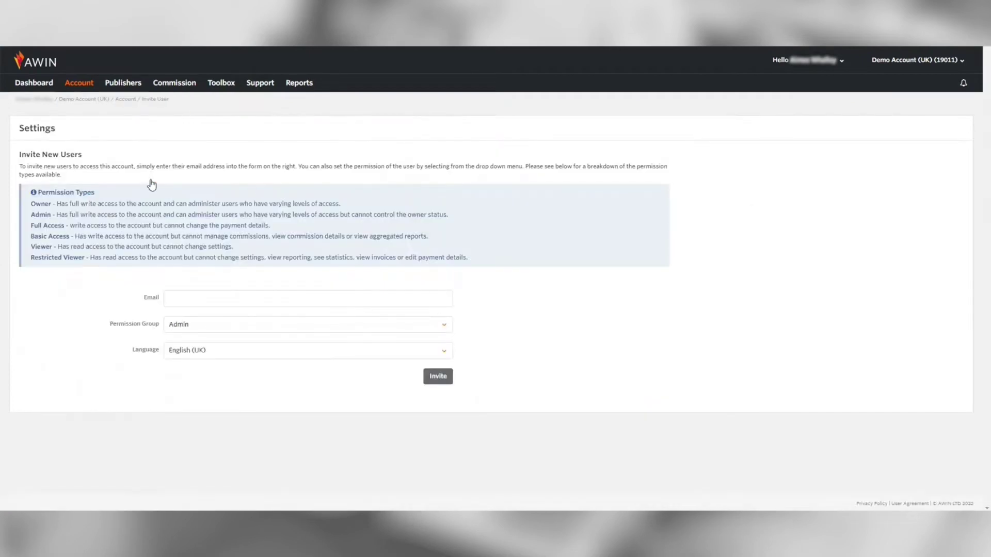
click(194, 293)
click(113, 293)
- Check the Account Users list, then the Account Permissions table of each user's level
mouse_move(75, 84)
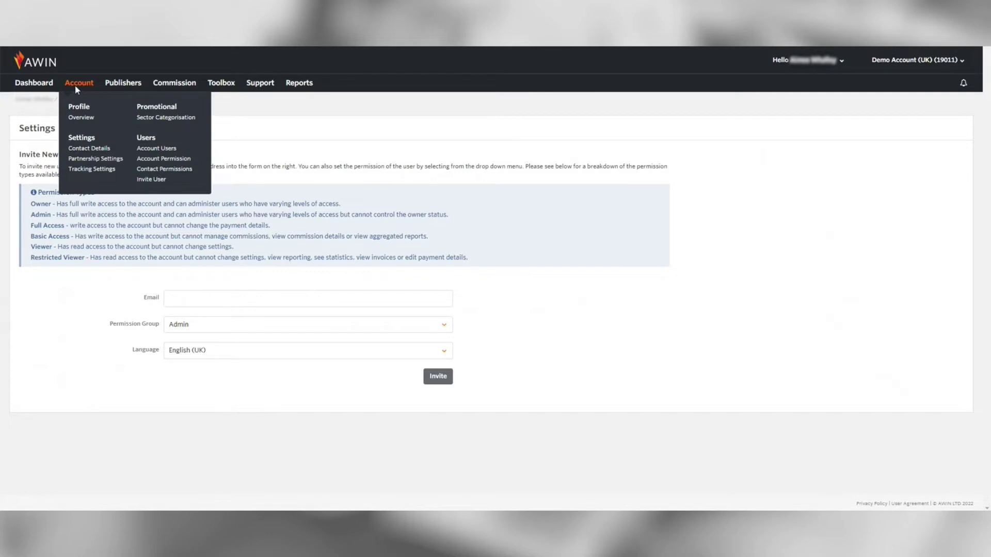
click(153, 150)
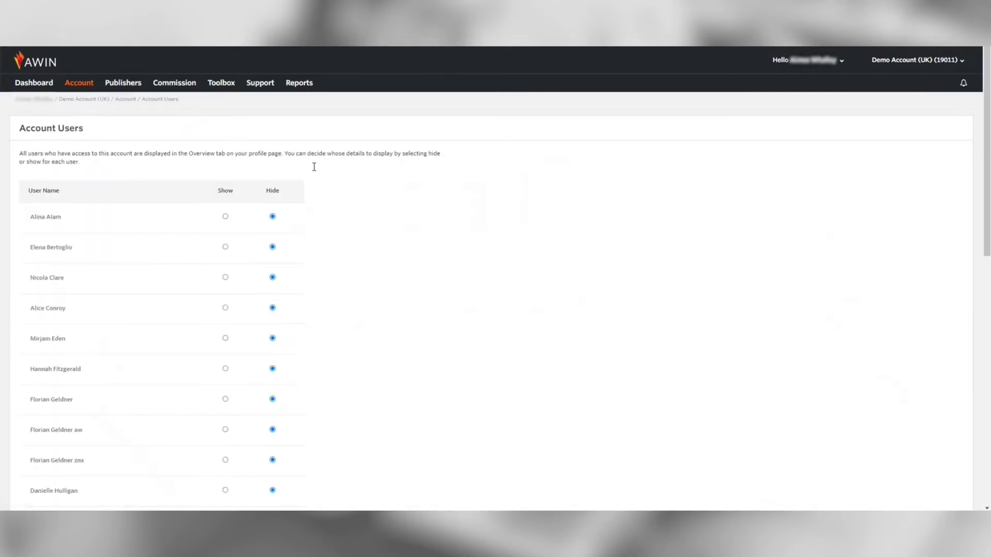
mouse_move(79, 85)
click(170, 159)
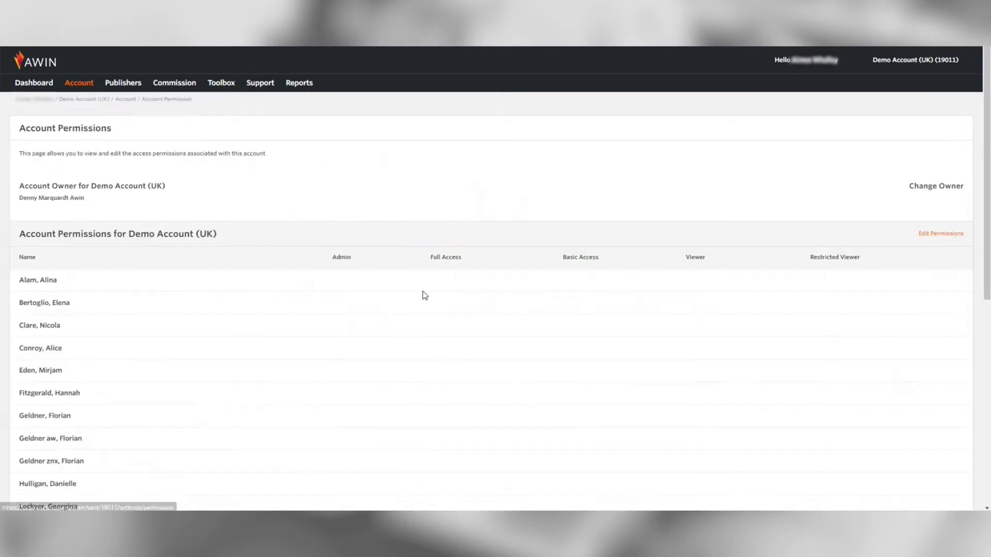
scroll(424, 293, down, 2)
scroll(423, 294, down, 3)
scroll(422, 294, up, 5)
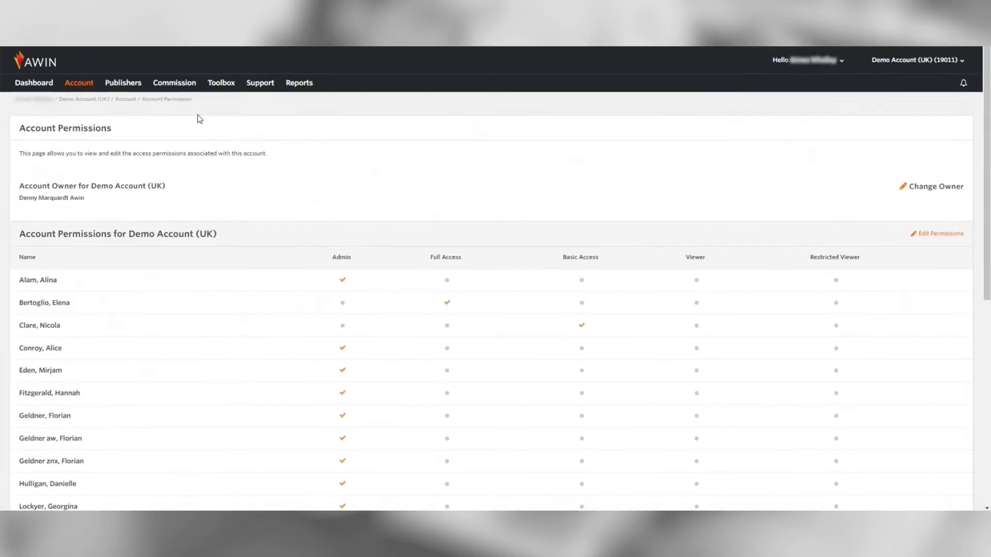
mouse_move(91, 81)
mouse_move(129, 94)
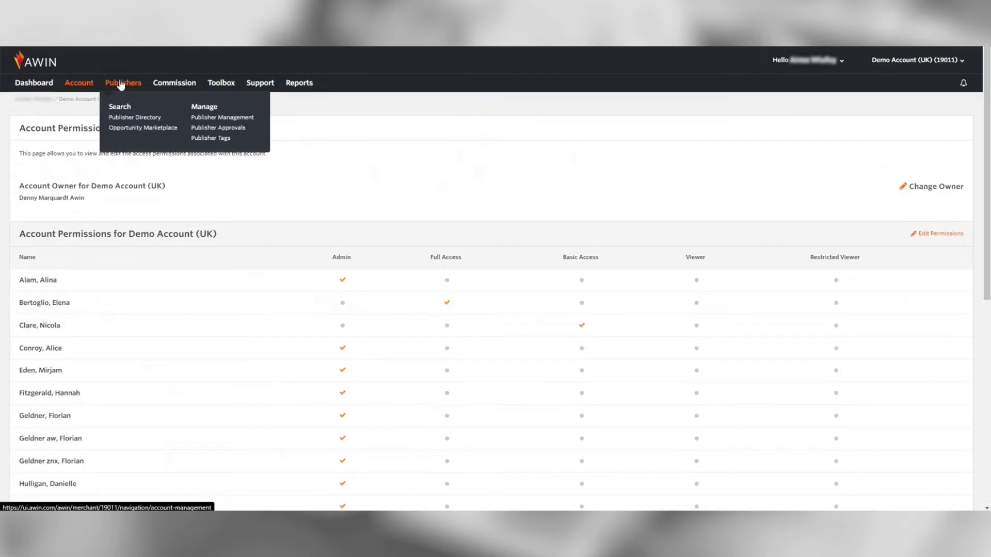
- Open Publishers > Search > Publisher Directory, which shows no recommended publishers yet
click(129, 118)
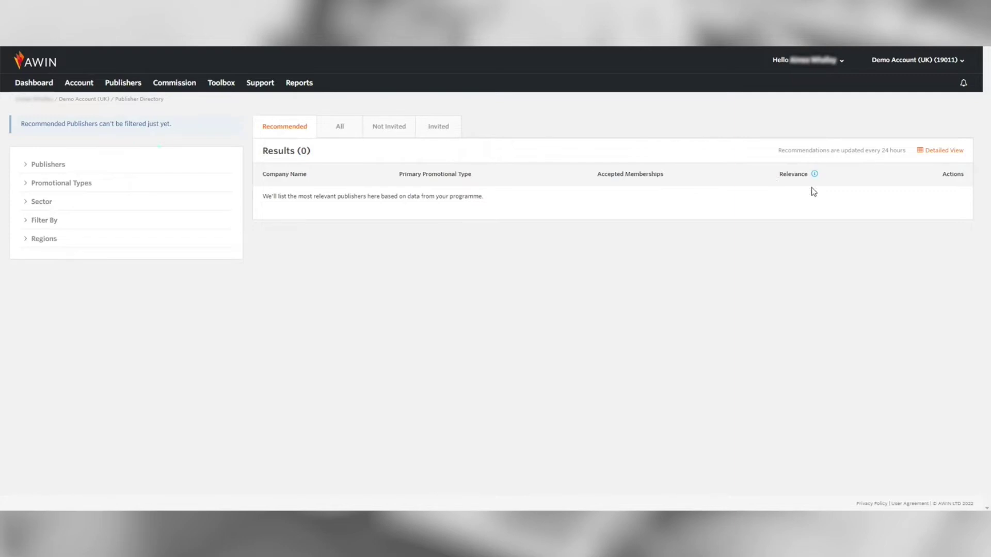
mouse_move(815, 177)
- Show all 1000+ publishers, expand the Content promotional types, and switch to Detailed View
click(326, 127)
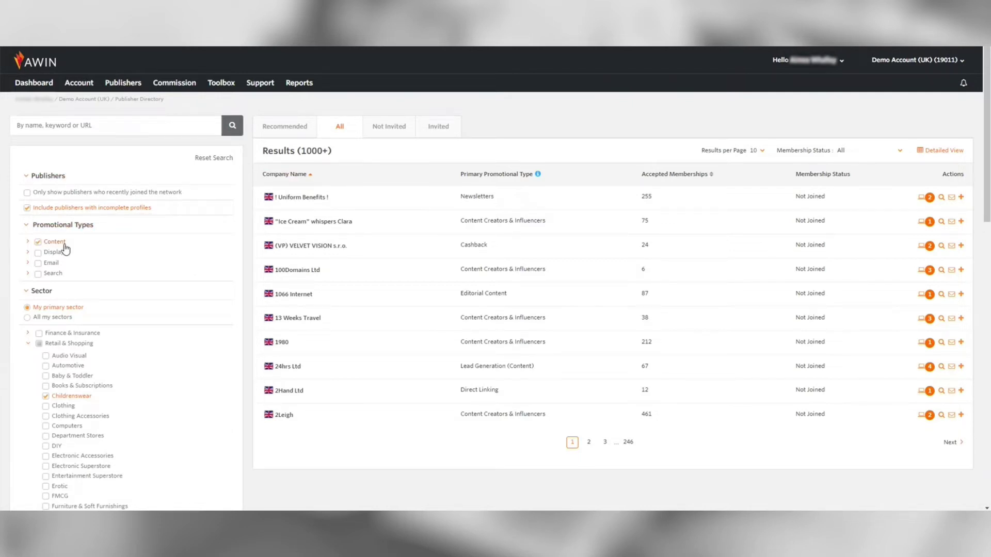
click(28, 242)
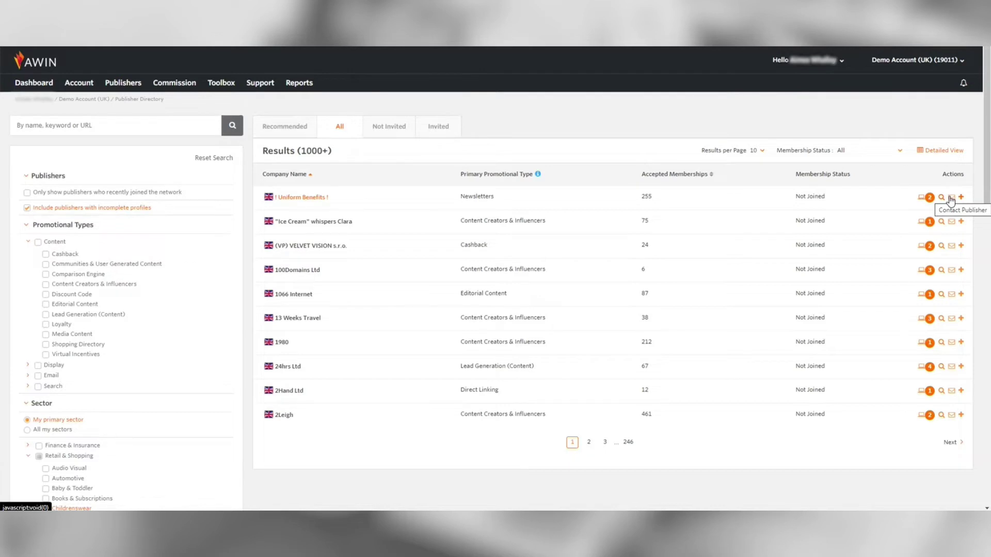
click(946, 151)
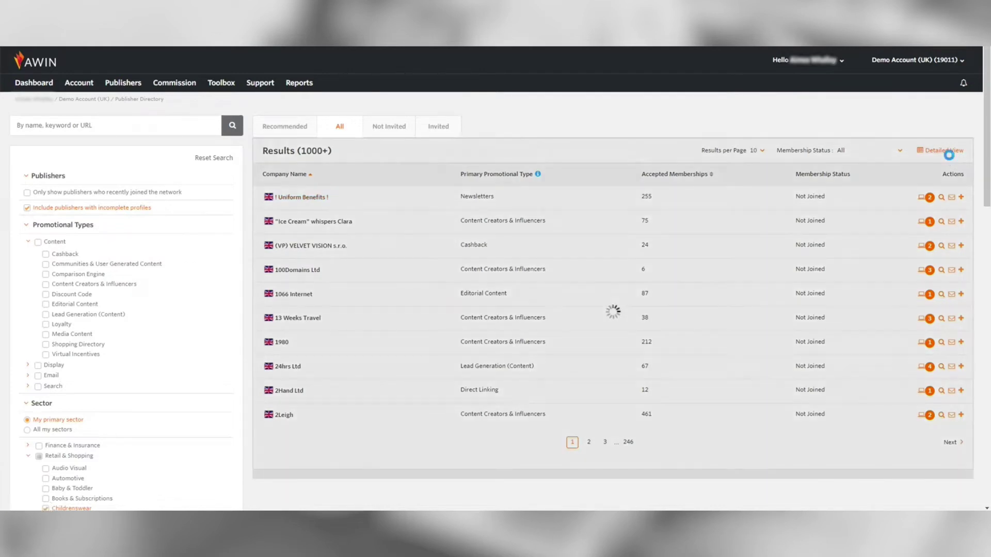
drag(983, 149, 981, 165)
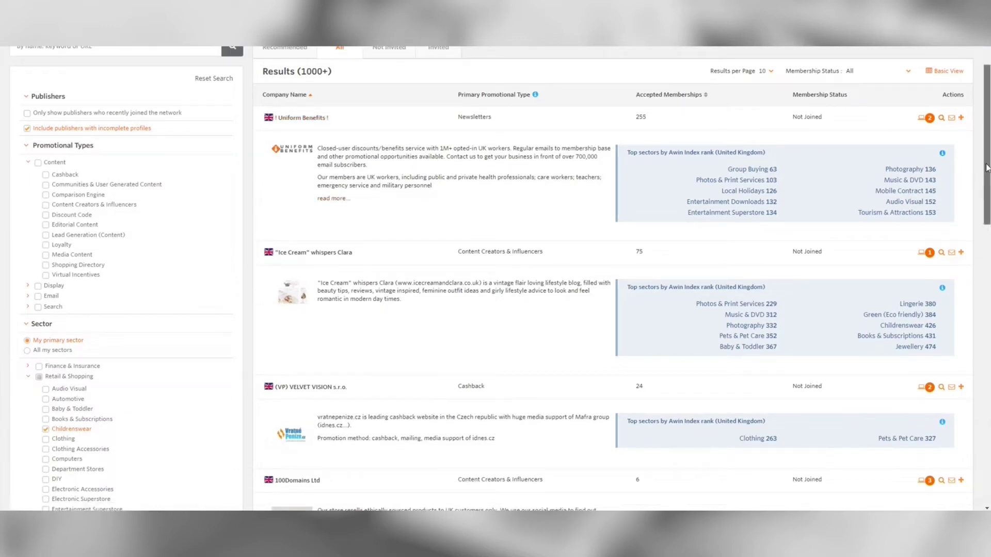
scroll(986, 167, up, 2)
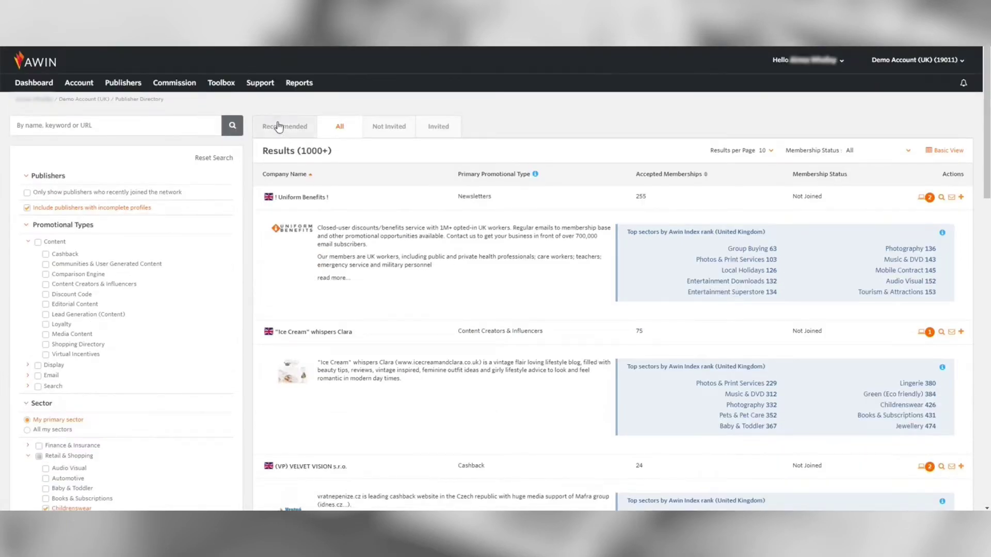
mouse_move(130, 85)
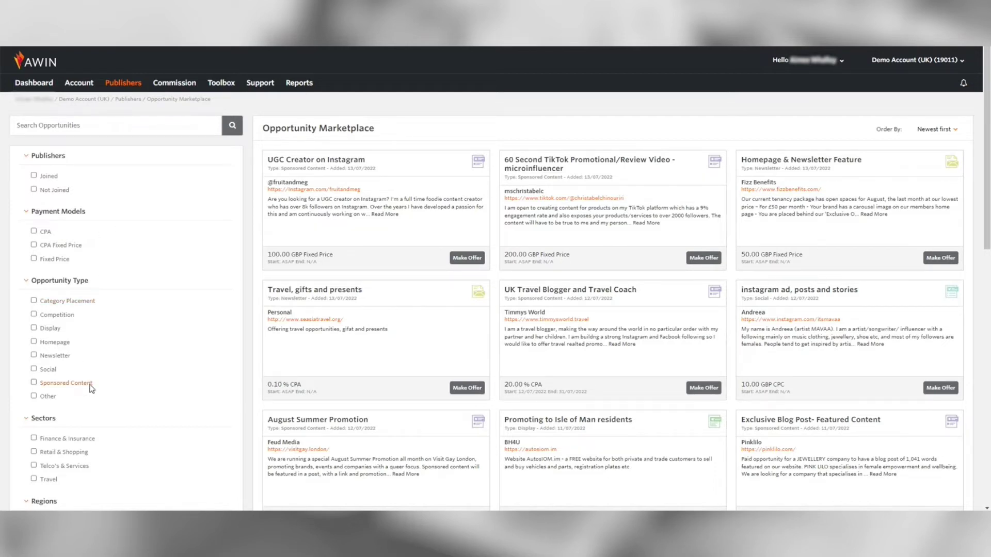
scroll(85, 387, down, 1)
scroll(82, 388, down, 1)
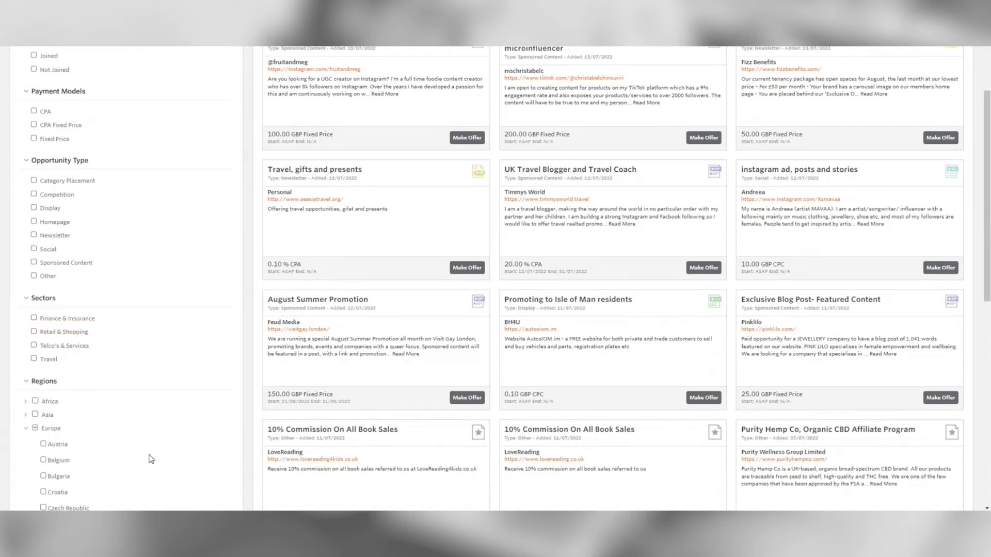
scroll(362, 347, up, 1)
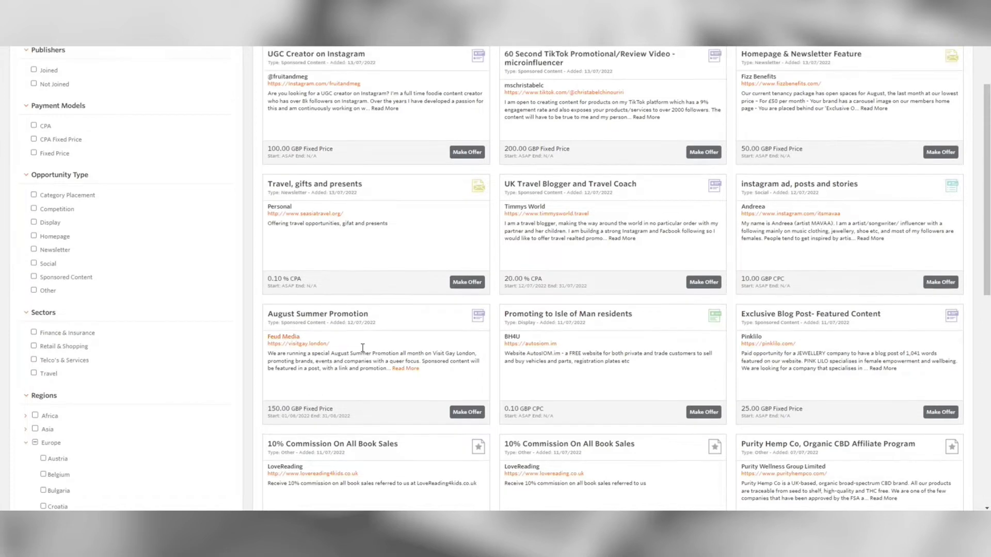
scroll(362, 347, up, 2)
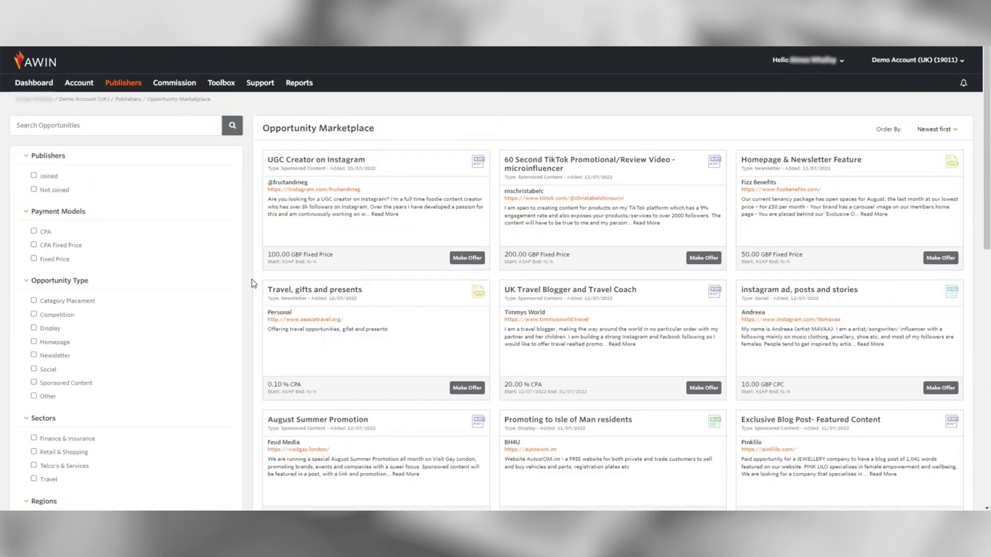
- Open Publisher Management and look over the export choices under Options before closing them
mouse_move(132, 96)
click(218, 120)
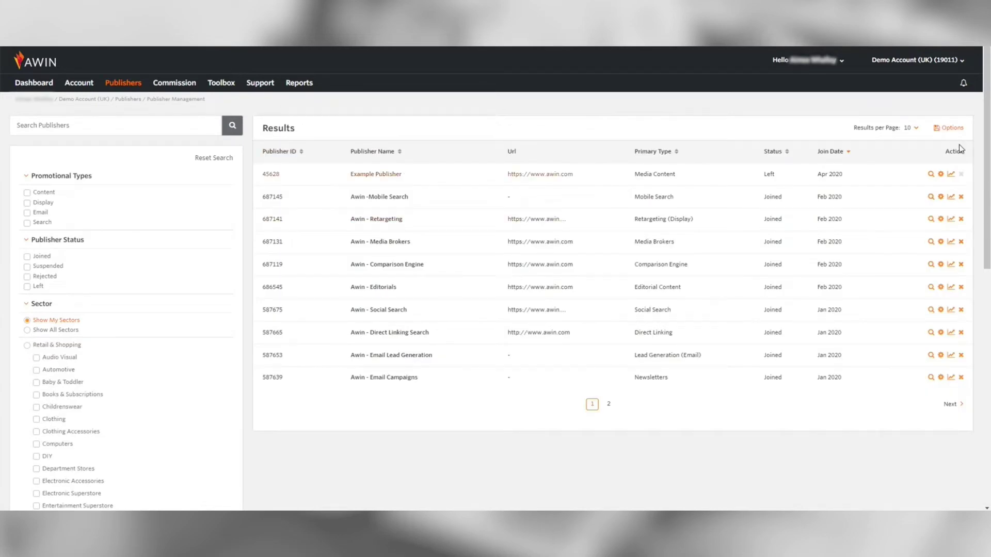
click(948, 128)
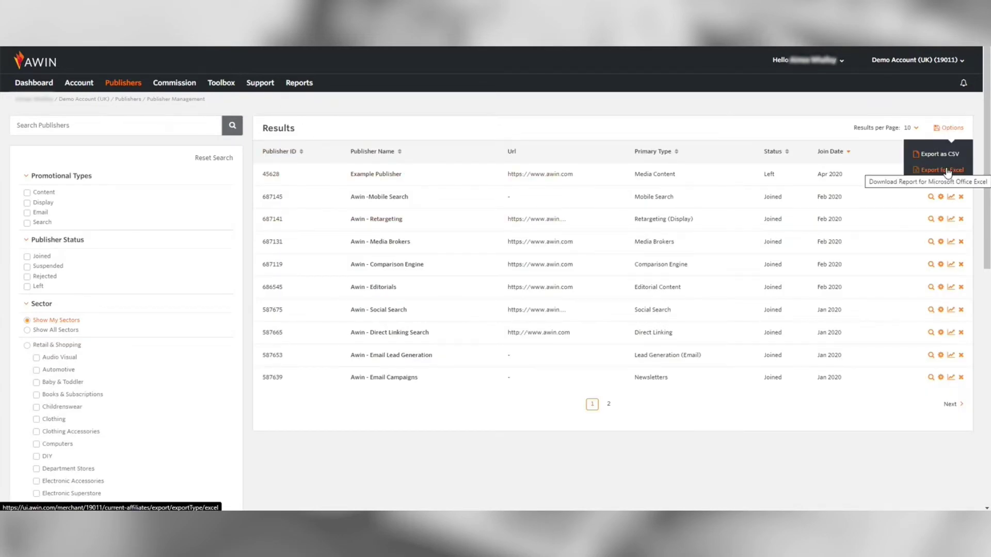
click(947, 172)
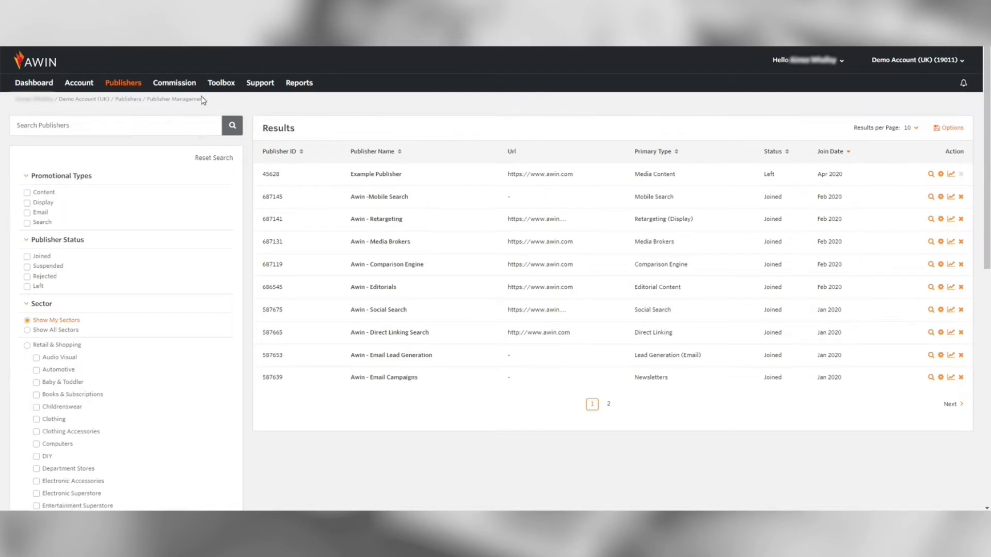
- Open Publisher Approvals, check its column info tips, and confirm no pending applications
click(209, 130)
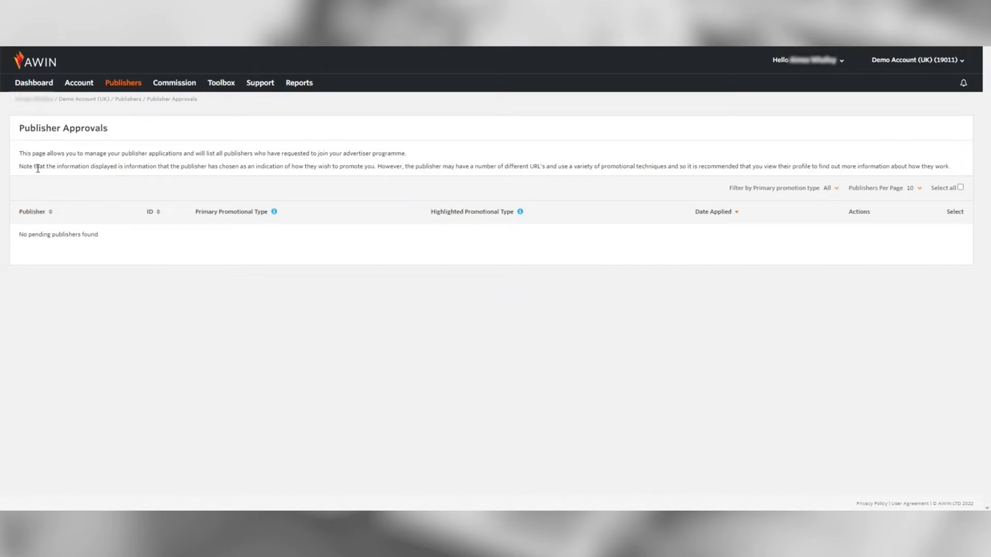
mouse_move(274, 213)
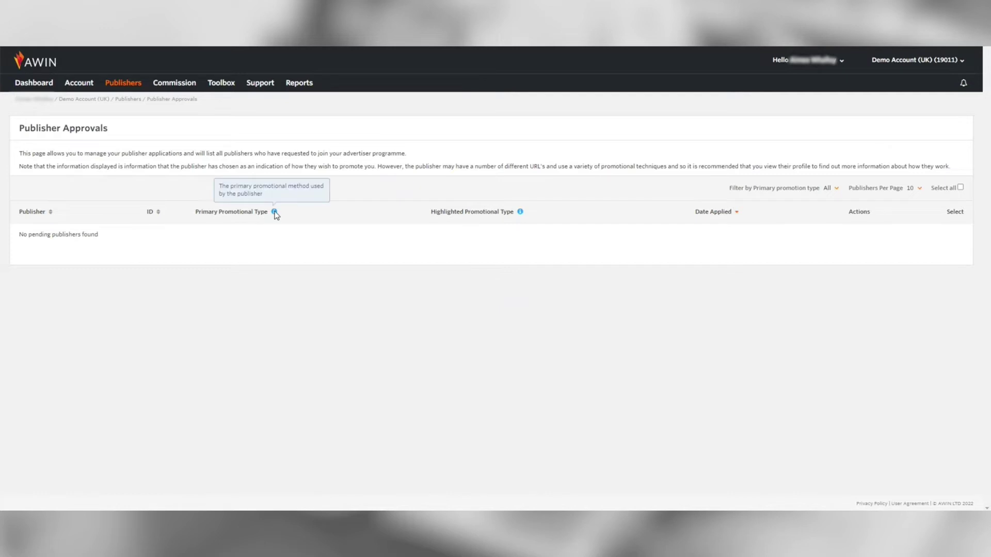
mouse_move(521, 213)
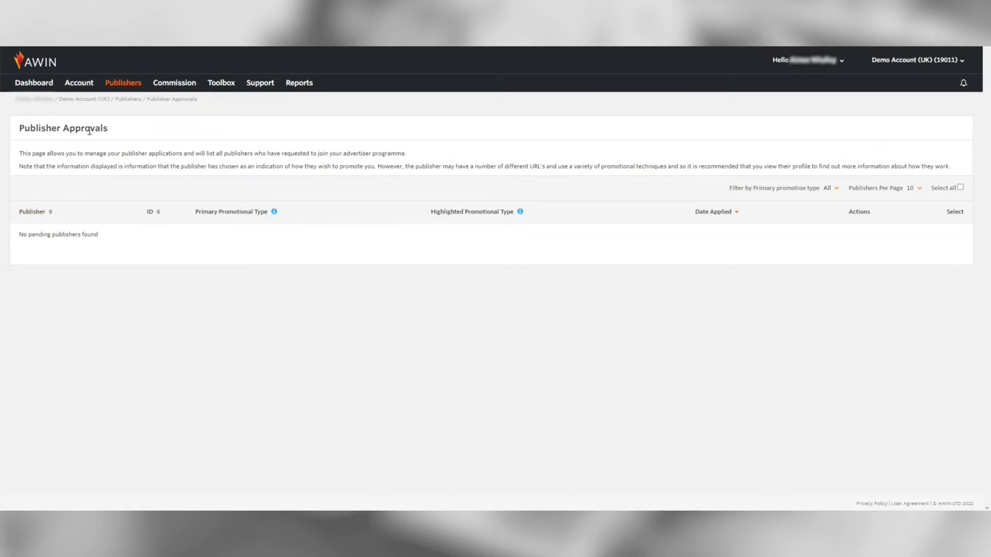
mouse_move(111, 84)
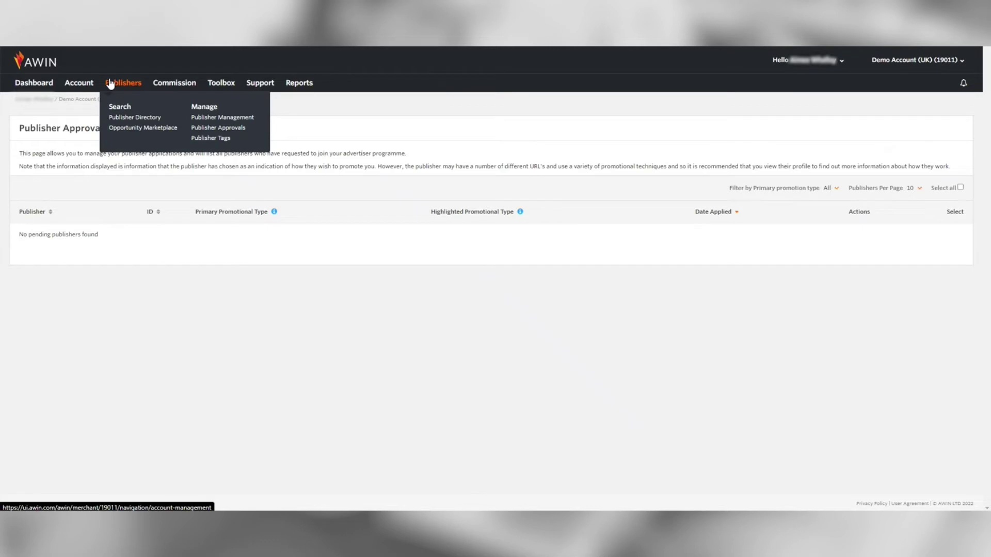
click(201, 140)
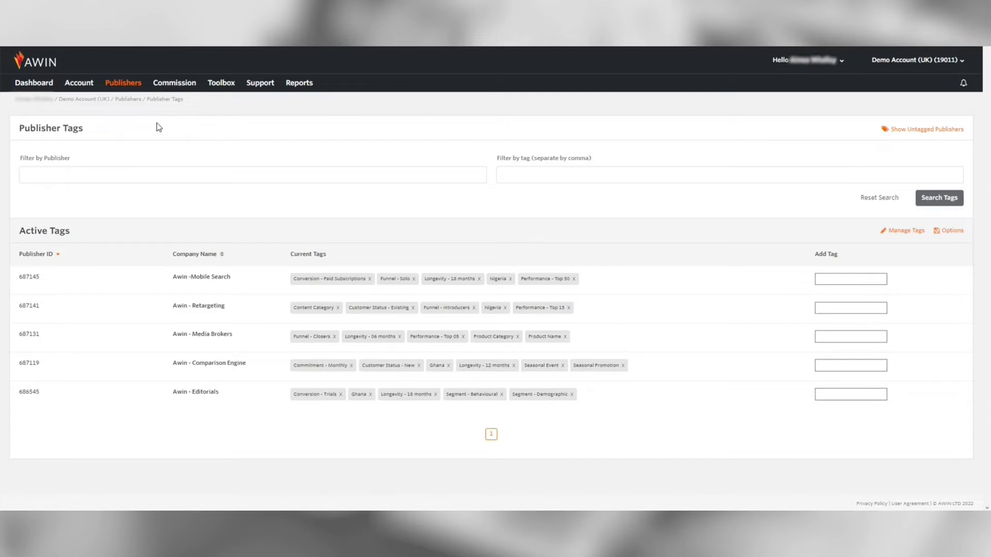
- Open Commission > Validate Pending Transactions to load the 3,305 pending entries
mouse_move(174, 84)
click(198, 119)
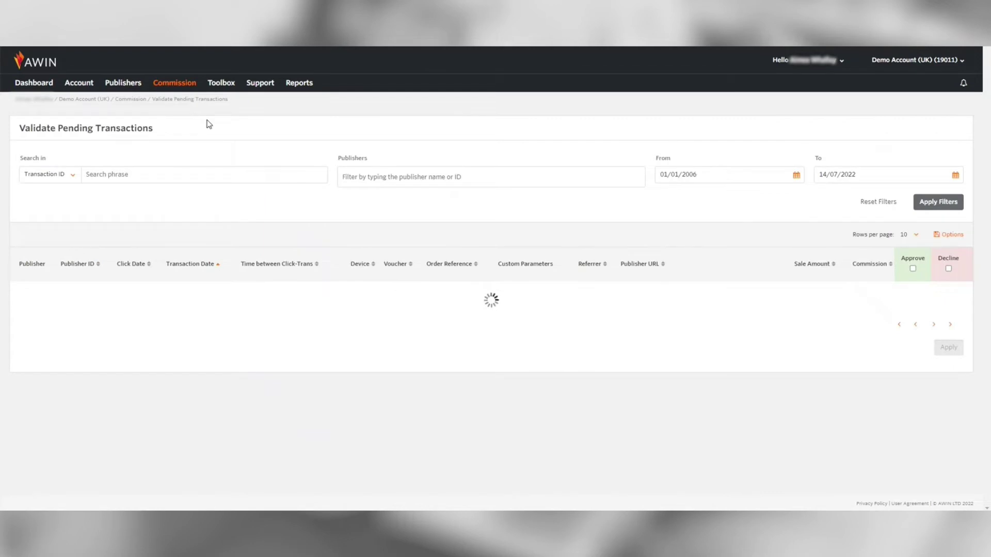
mouse_move(182, 90)
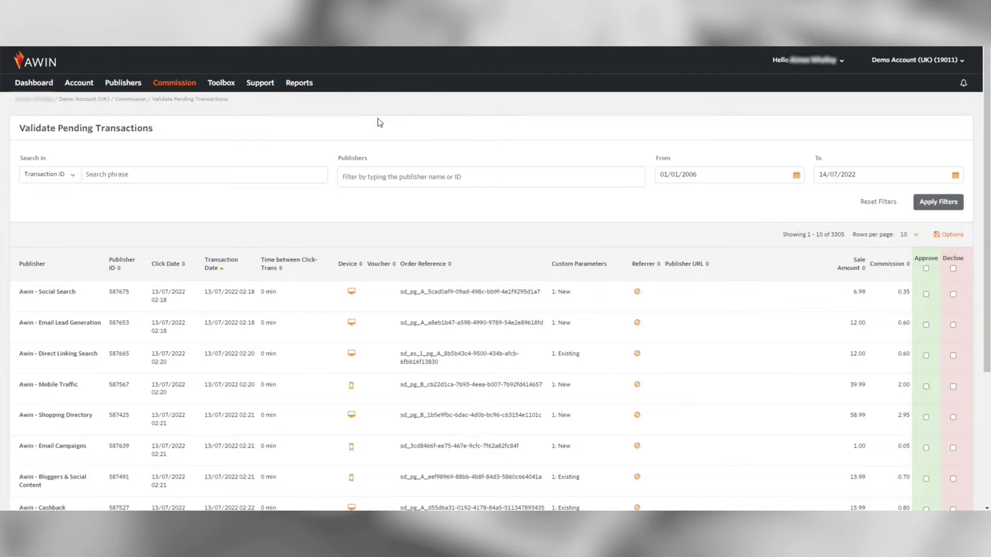
drag(986, 71, 989, 153)
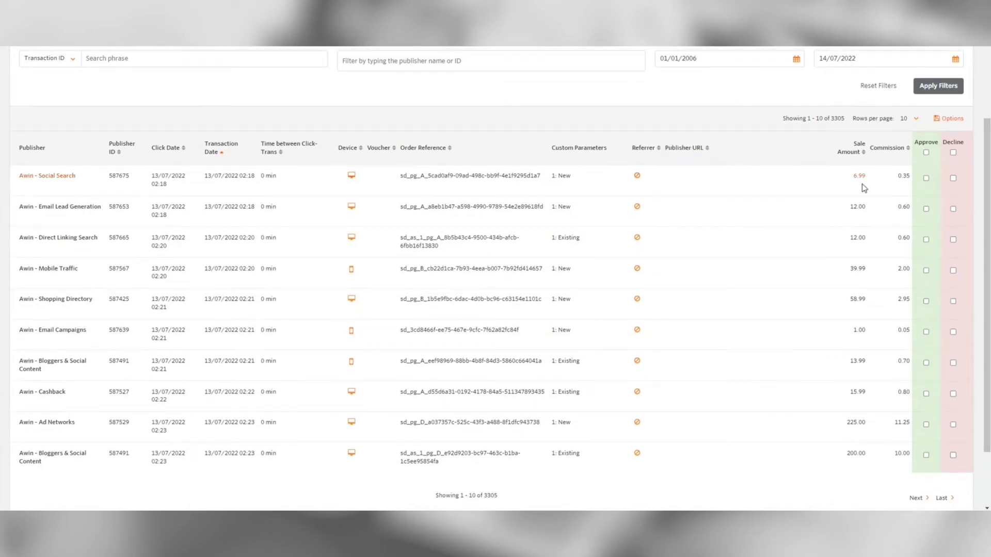
- Mark the Social Search sale to approve and Email Lead Generation to decline, leaving the reason for later
click(925, 178)
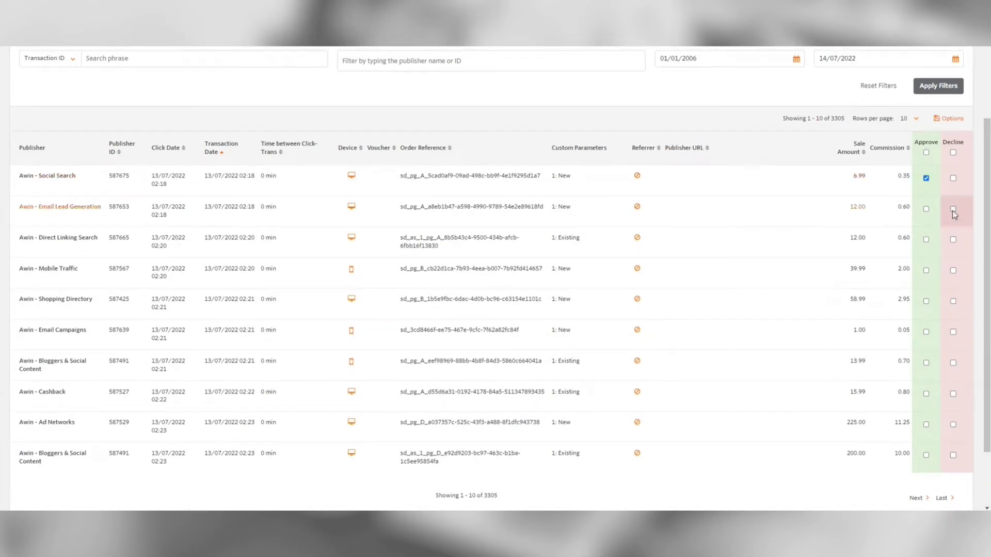
click(953, 209)
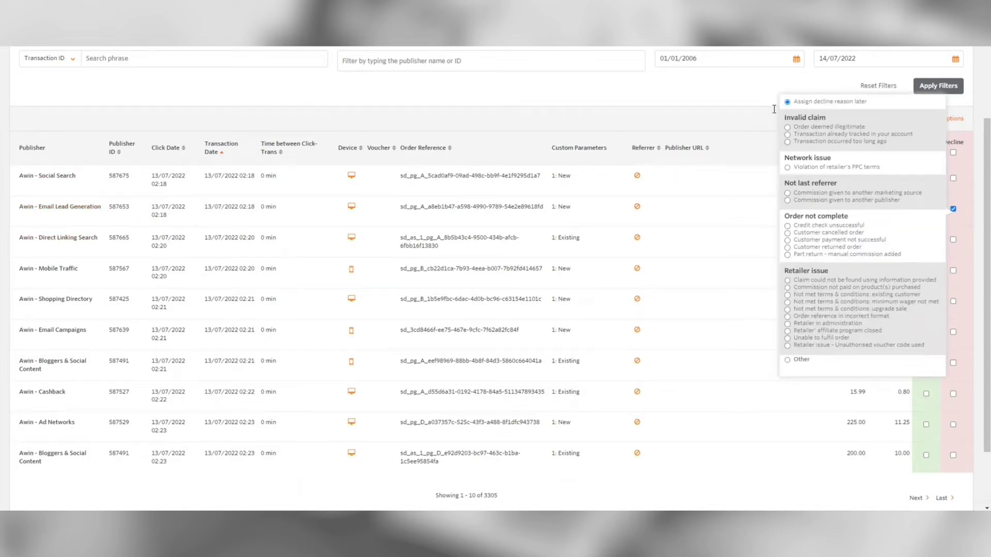
click(737, 106)
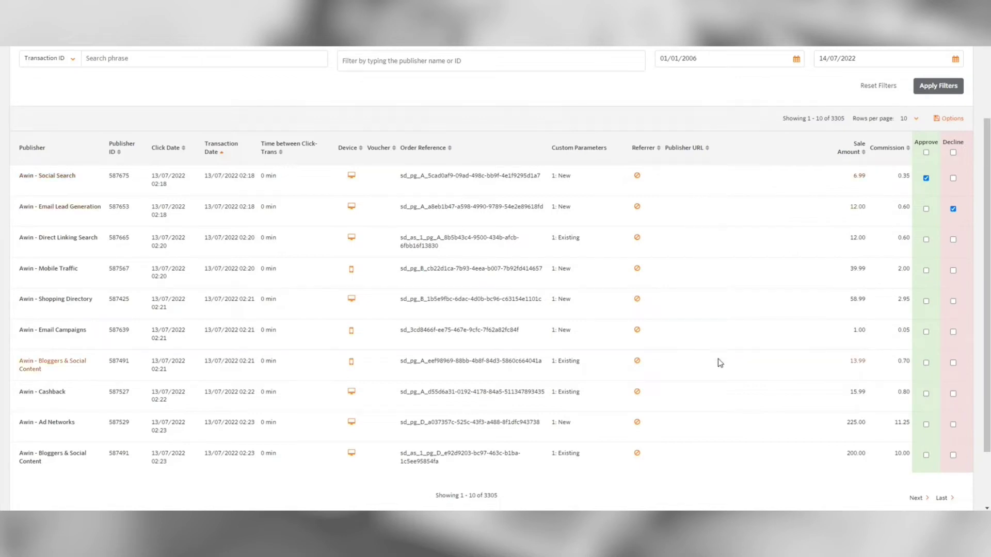
scroll(718, 362, down, 2)
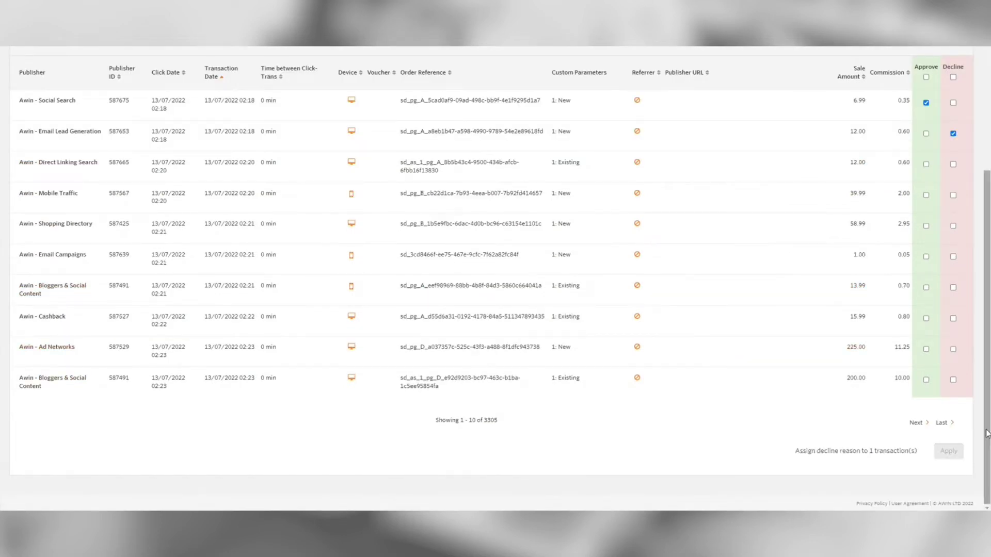
drag(987, 435, 987, 325)
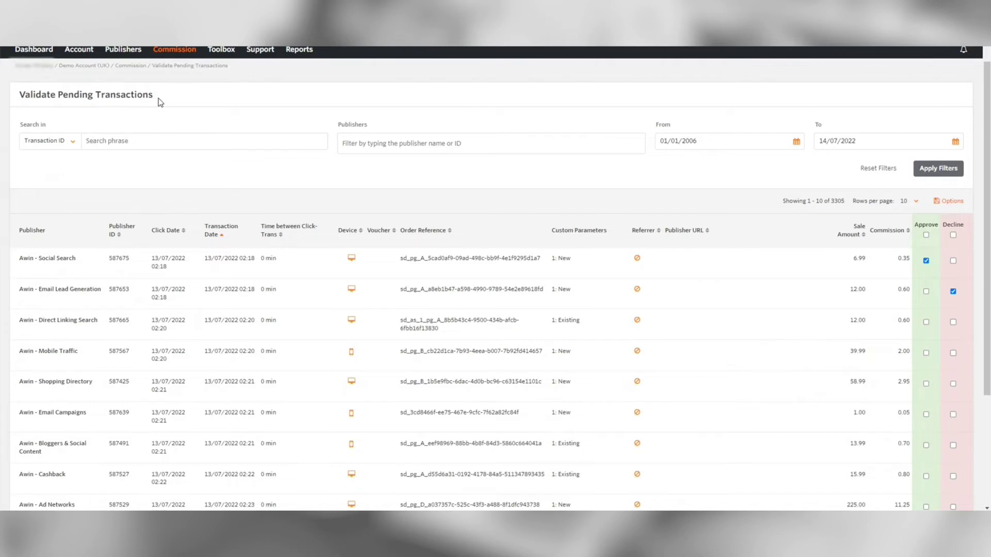
- Open Commission > Validate Transaction Queries and confirm it returns no pending queries
mouse_move(171, 53)
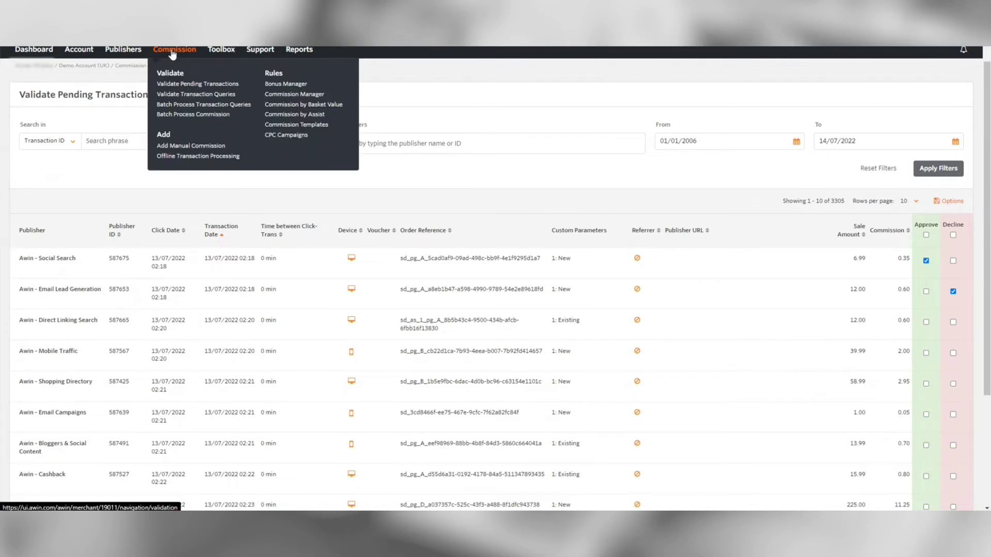
click(167, 96)
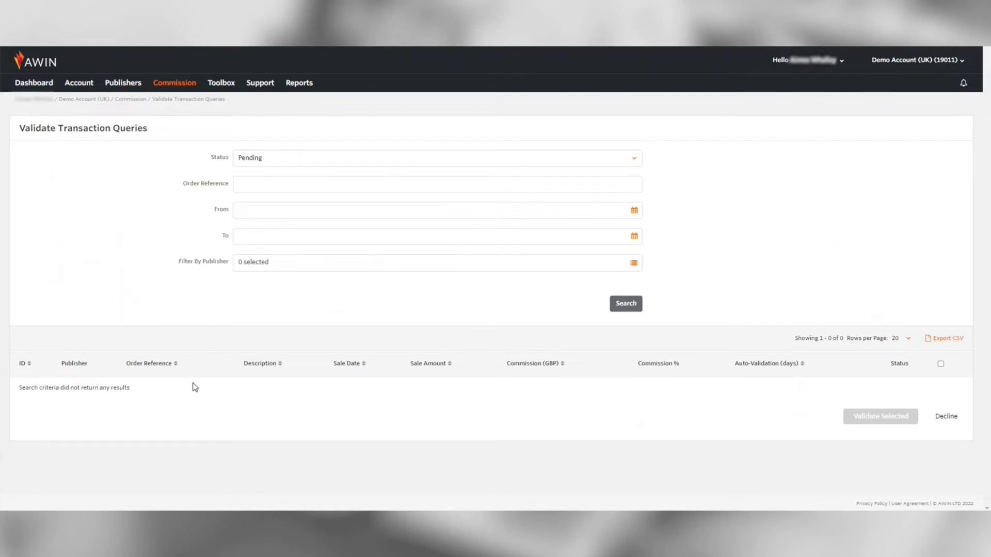
mouse_move(171, 88)
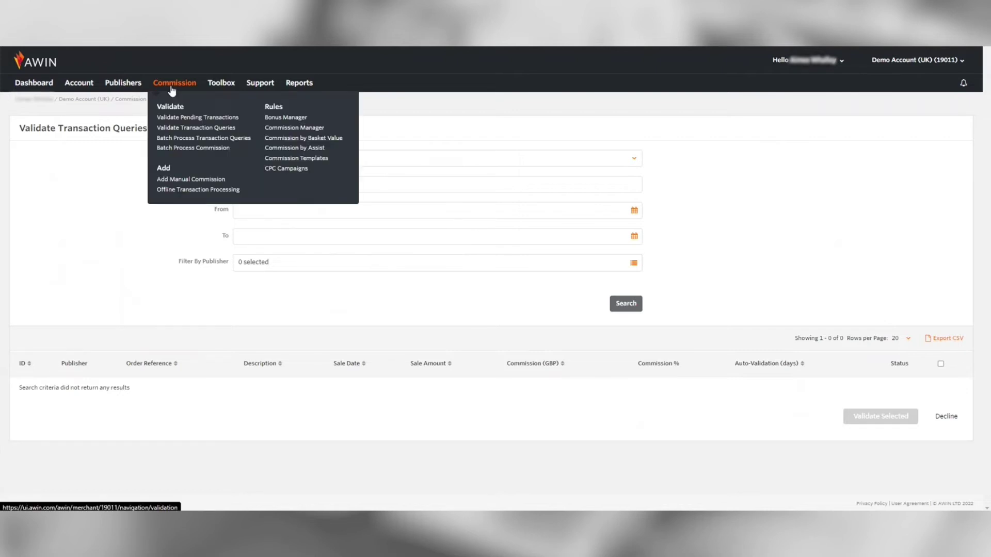
- Open Batch Process Commission's Manual Upload CSV form and review its locale, timezone and upload history
click(184, 152)
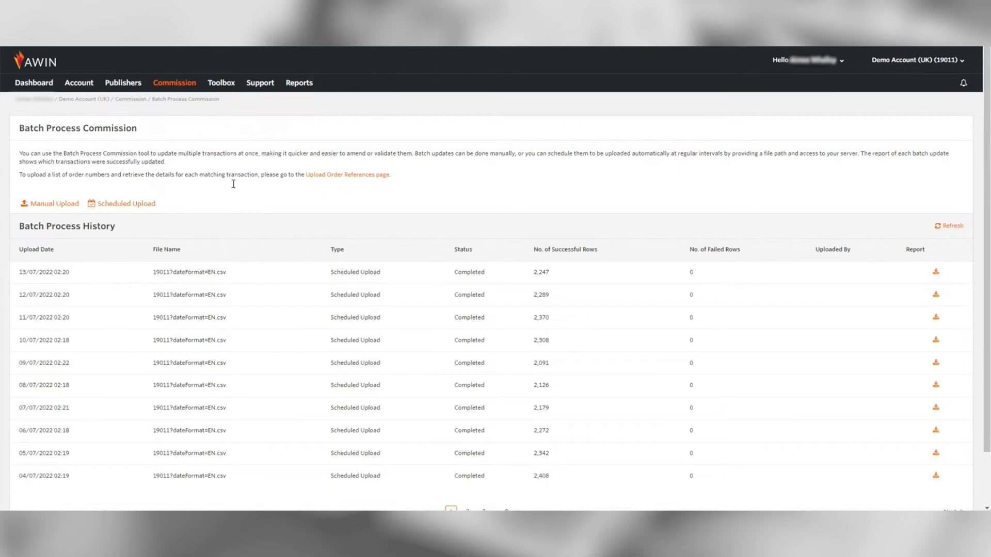
click(61, 206)
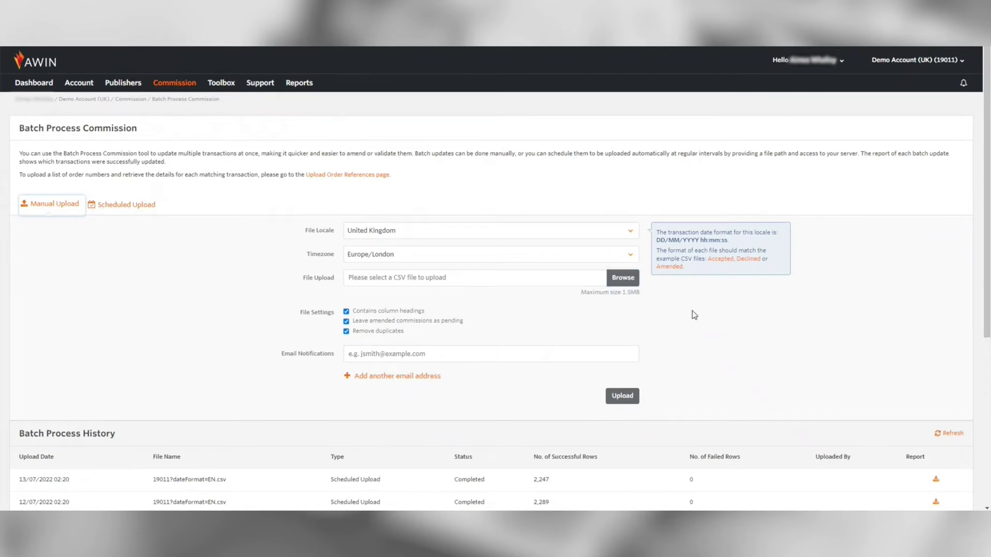
drag(985, 223, 983, 256)
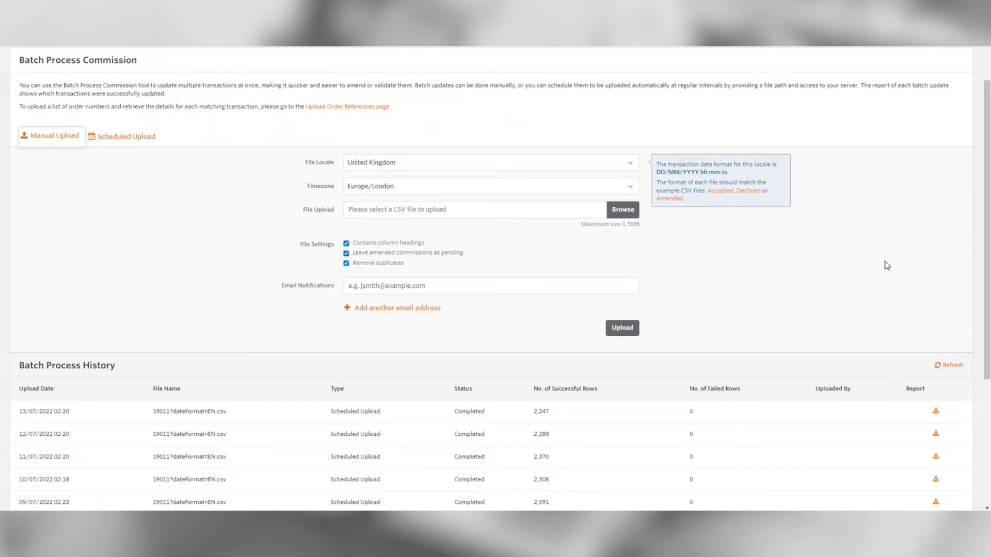
scroll(987, 263, down, 1)
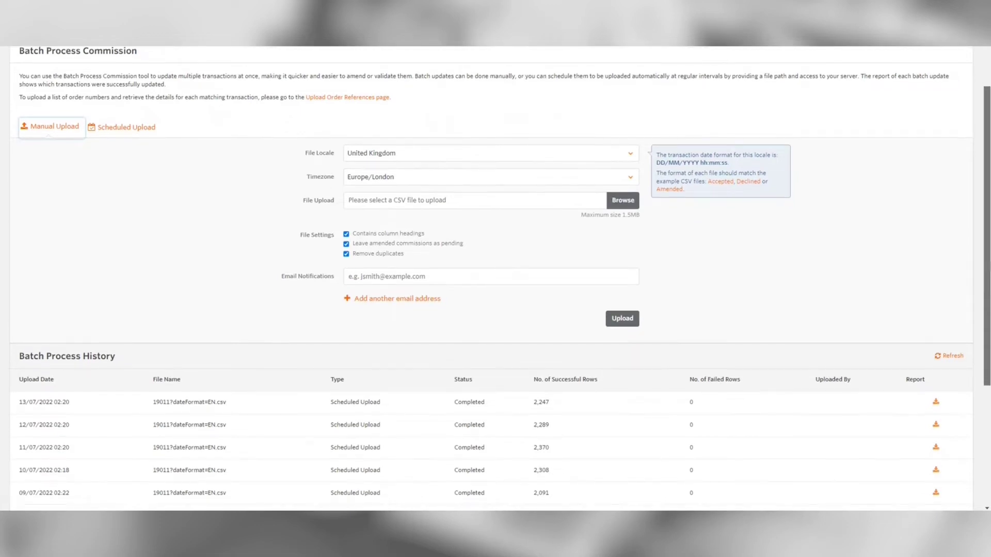
scroll(495, 278, down, 2)
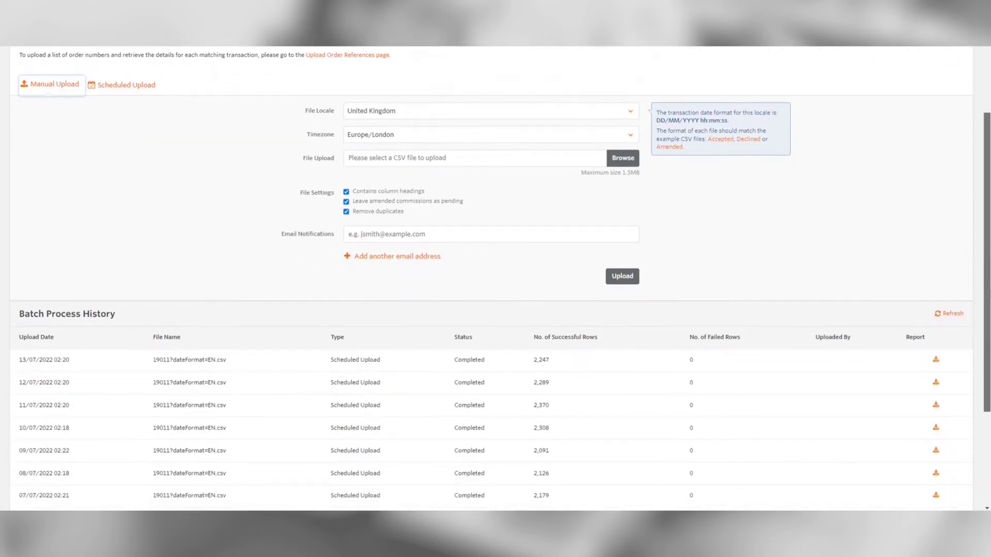
scroll(977, 244, up, 3)
scroll(972, 232, up, 2)
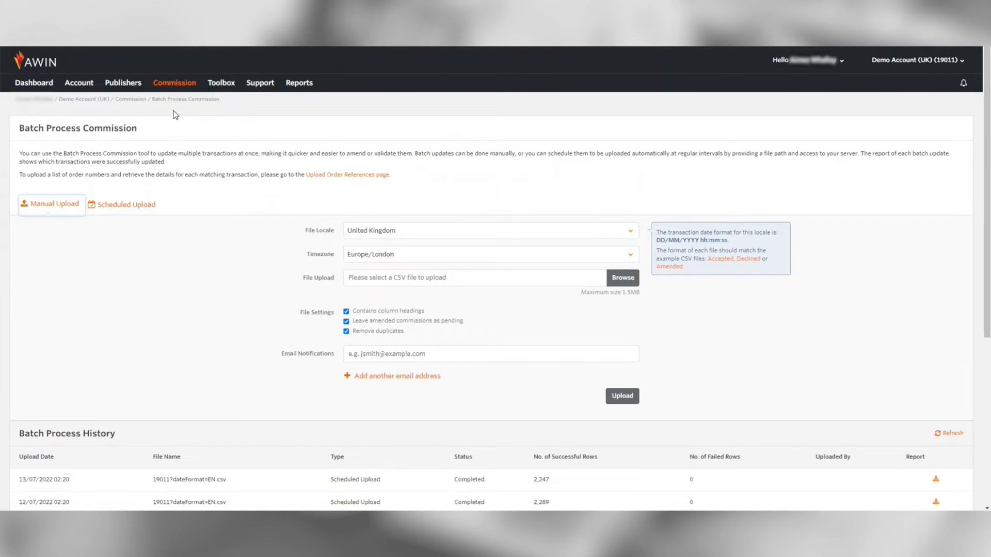
mouse_move(175, 83)
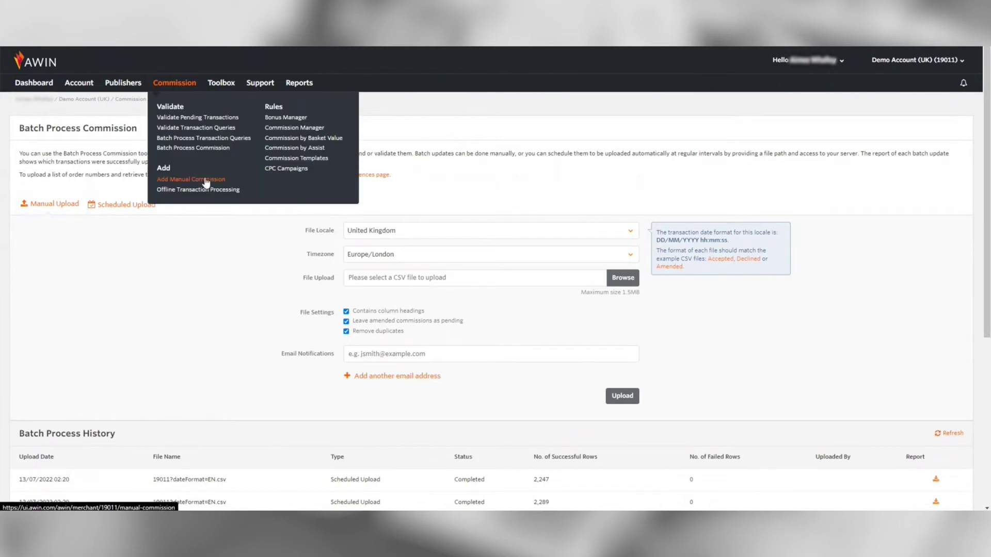
- Submit a single Sales or Lead manual commission of GBP 500.00, after previewing Batch (CSV)
click(206, 180)
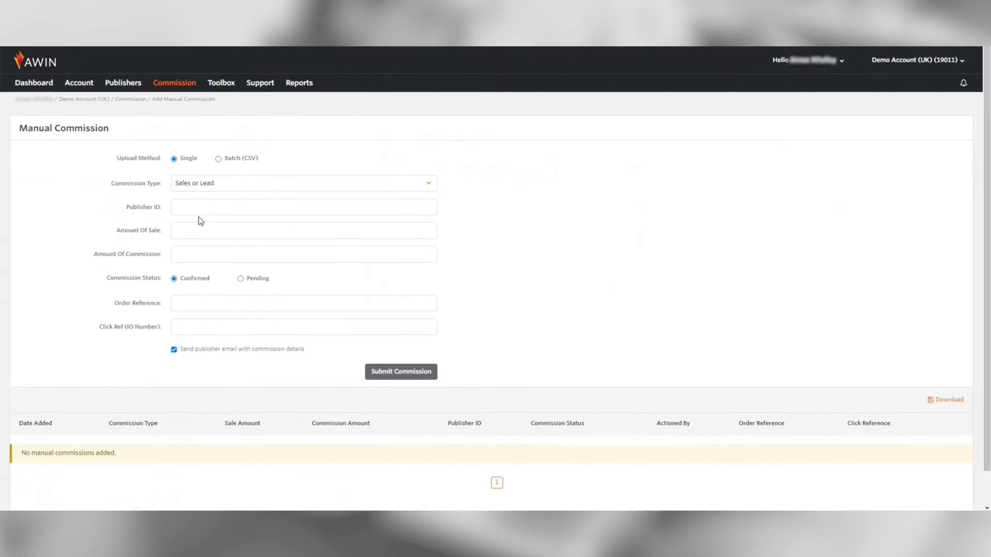
click(218, 160)
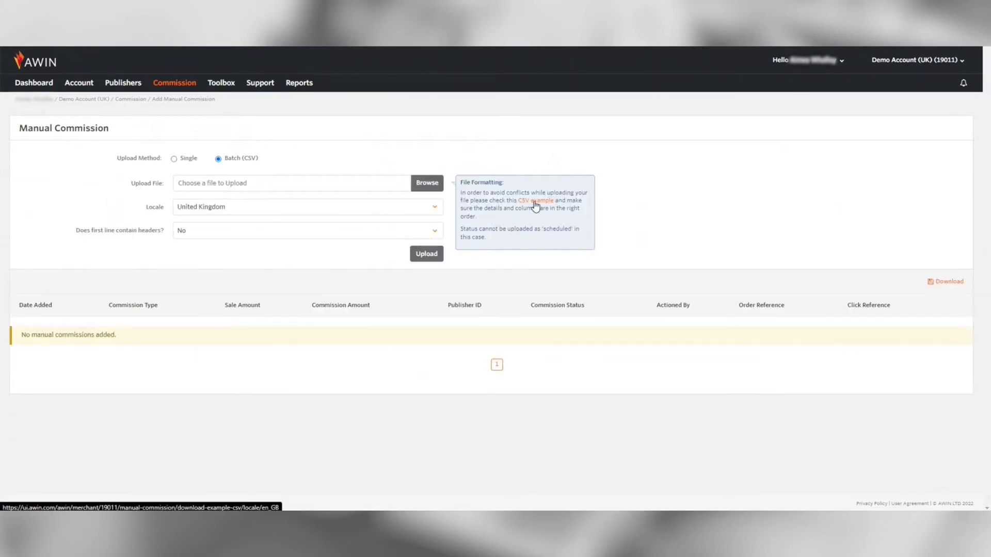
click(174, 159)
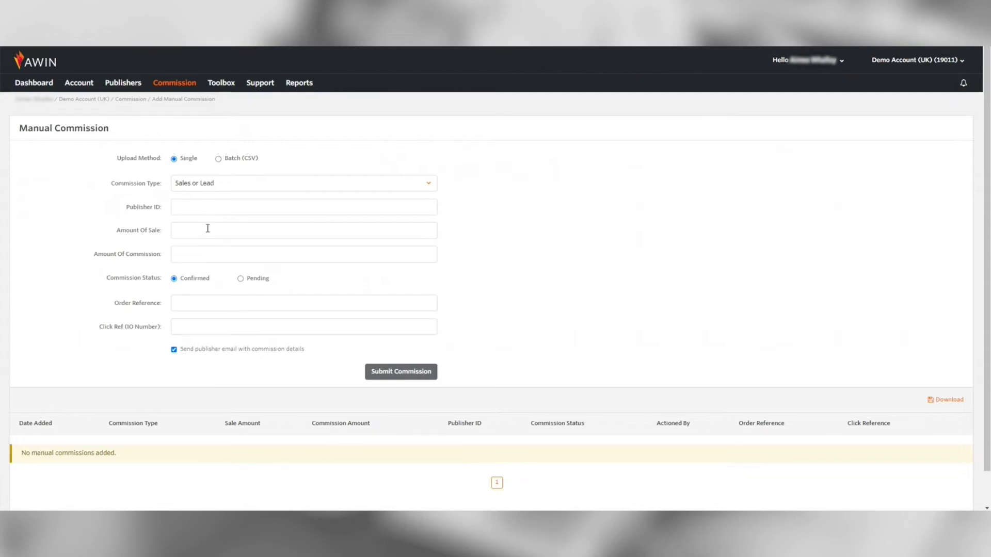
click(205, 252)
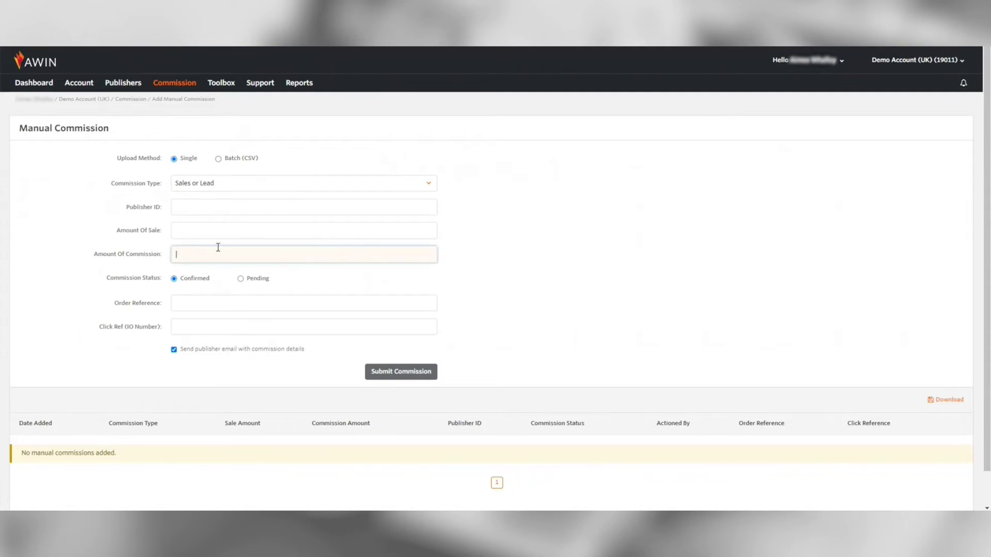
text(500)
click(120, 258)
click(399, 373)
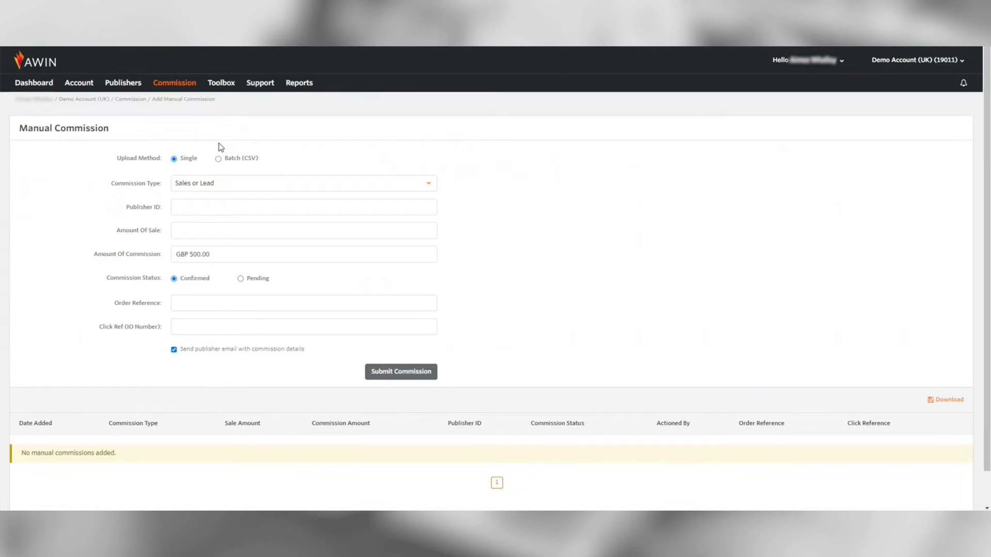
mouse_move(189, 87)
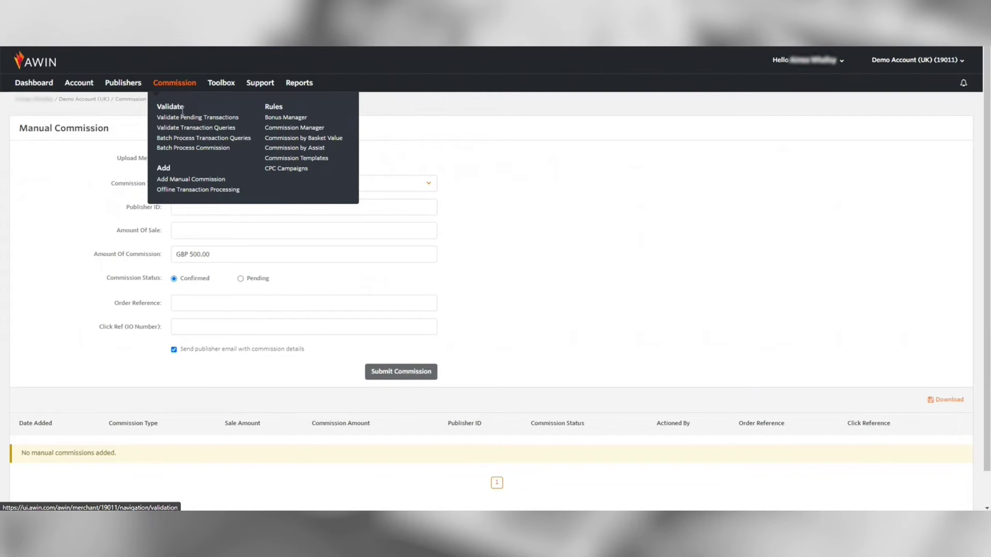
- Start adding publisher commission rates in Commission Manager and open the Timeline tab
click(292, 130)
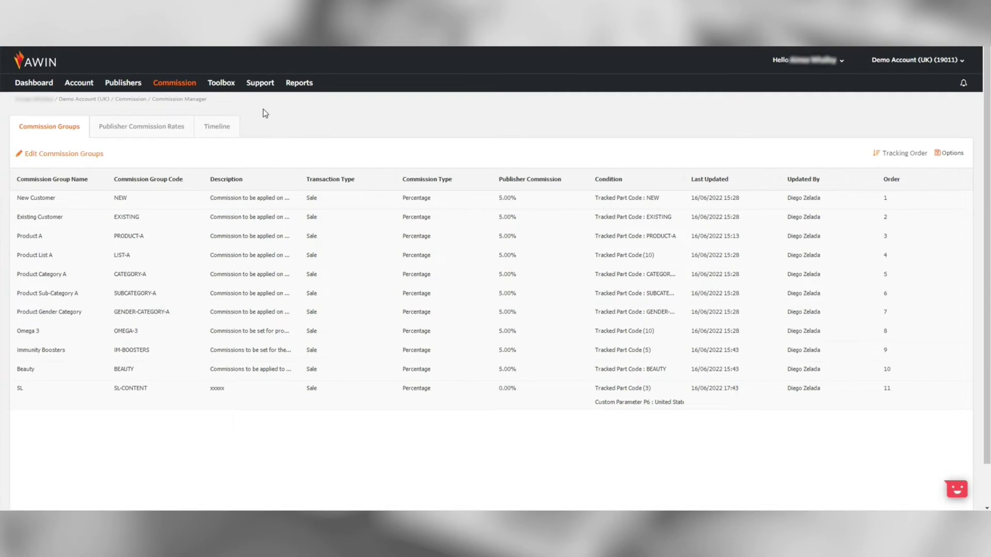
click(149, 133)
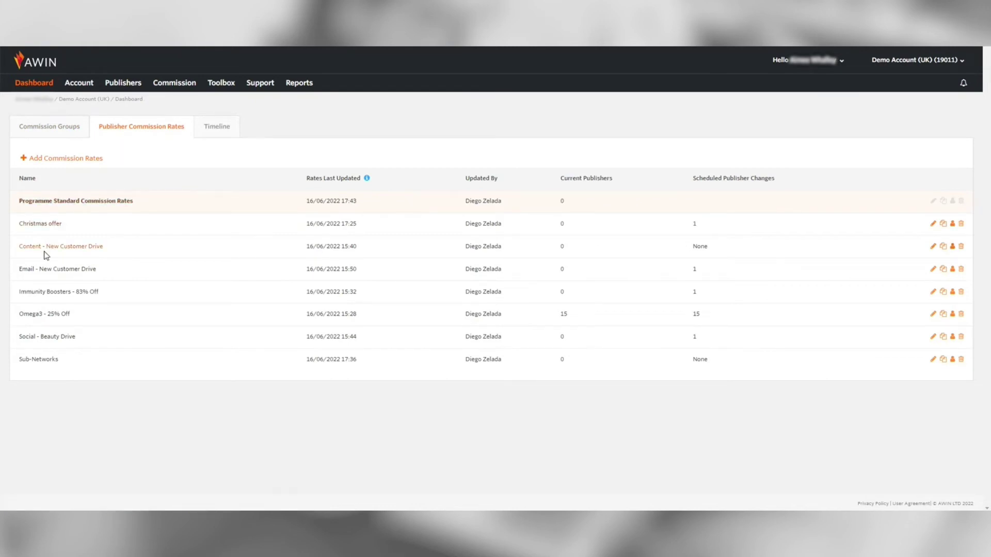
click(59, 165)
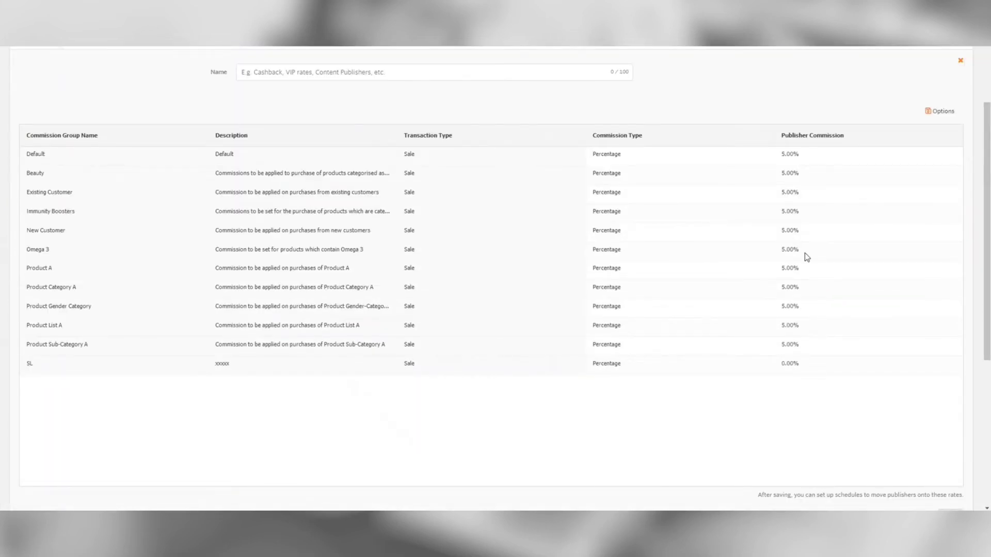
scroll(743, 422, up, 3)
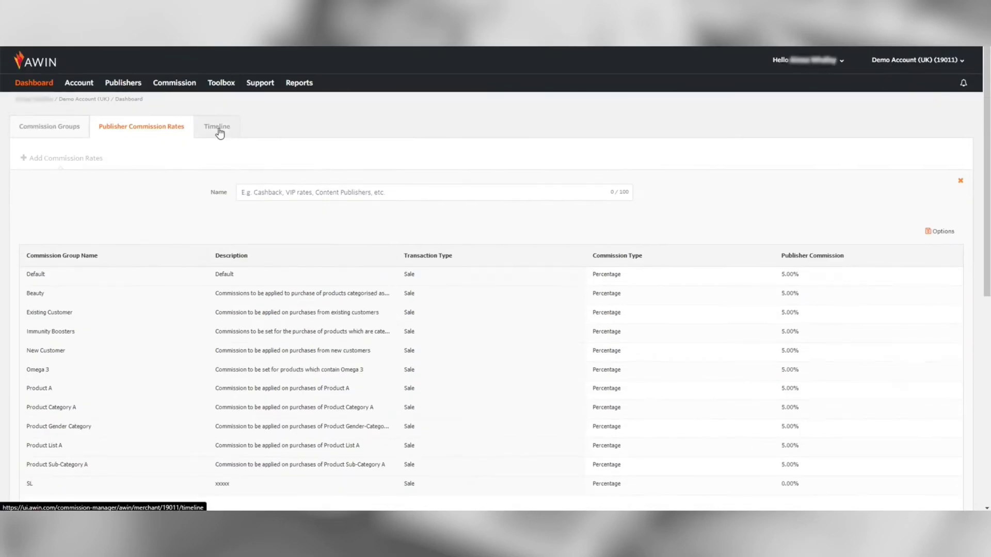
click(219, 129)
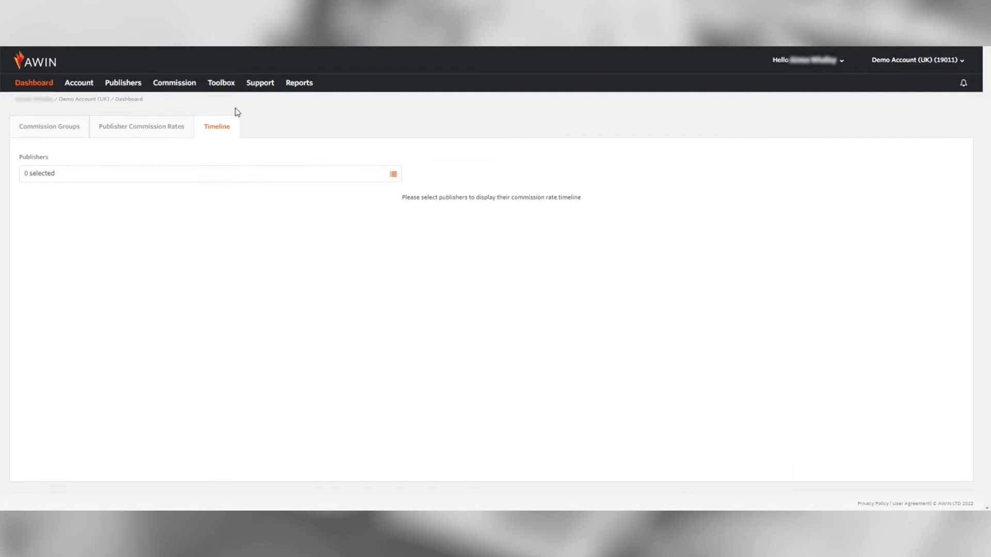
- Open Commission by Basket Value, start a new rule, then cancel it to show the three Beauty rules
mouse_move(174, 83)
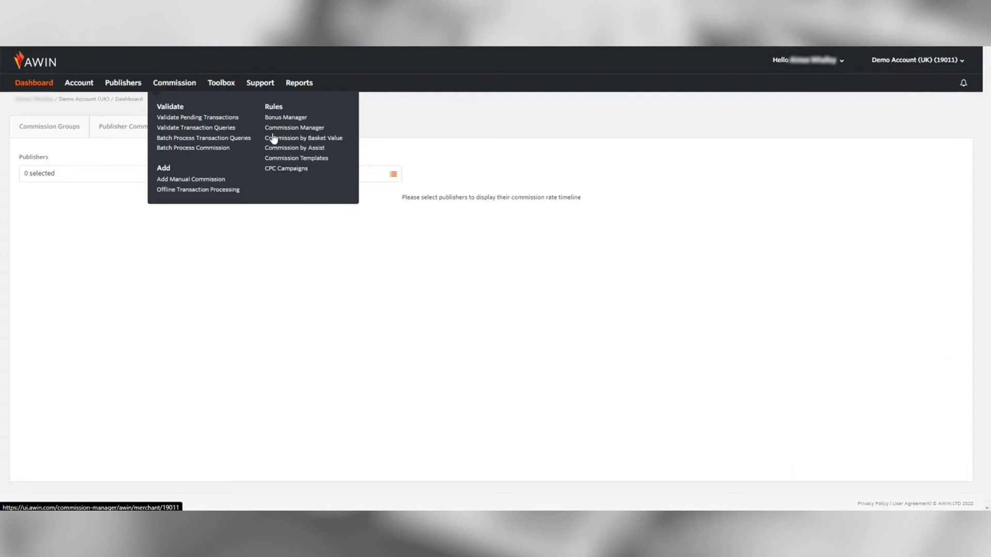
click(295, 138)
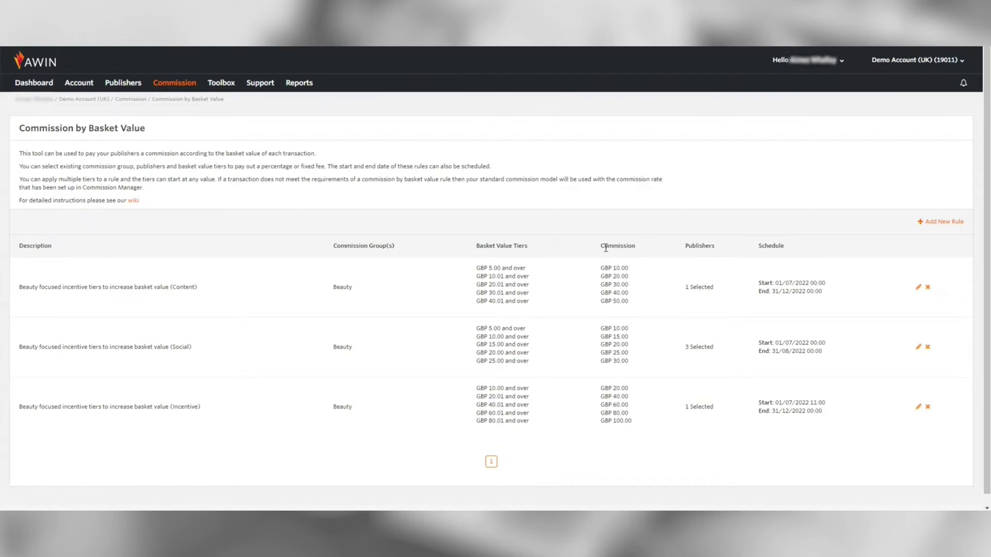
click(927, 222)
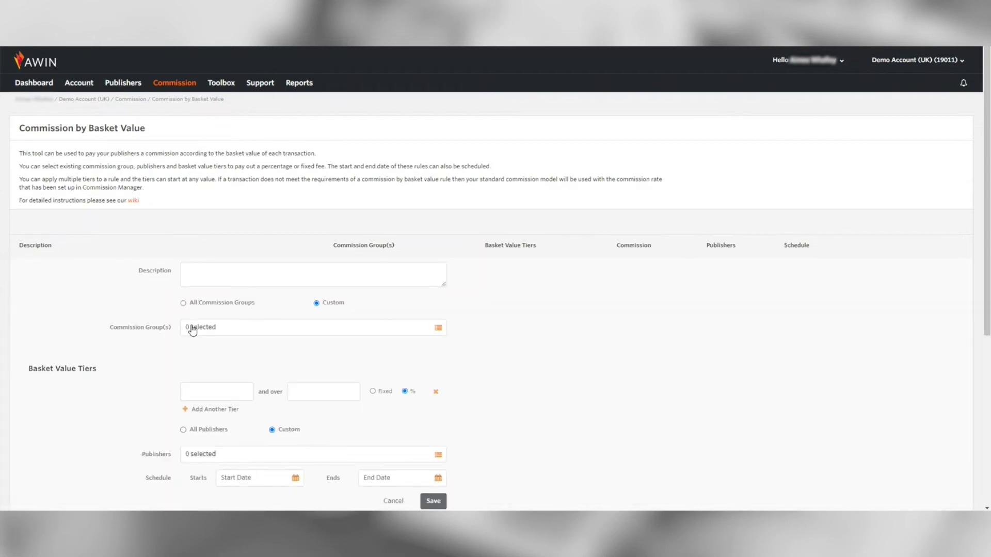
scroll(191, 376, down, 3)
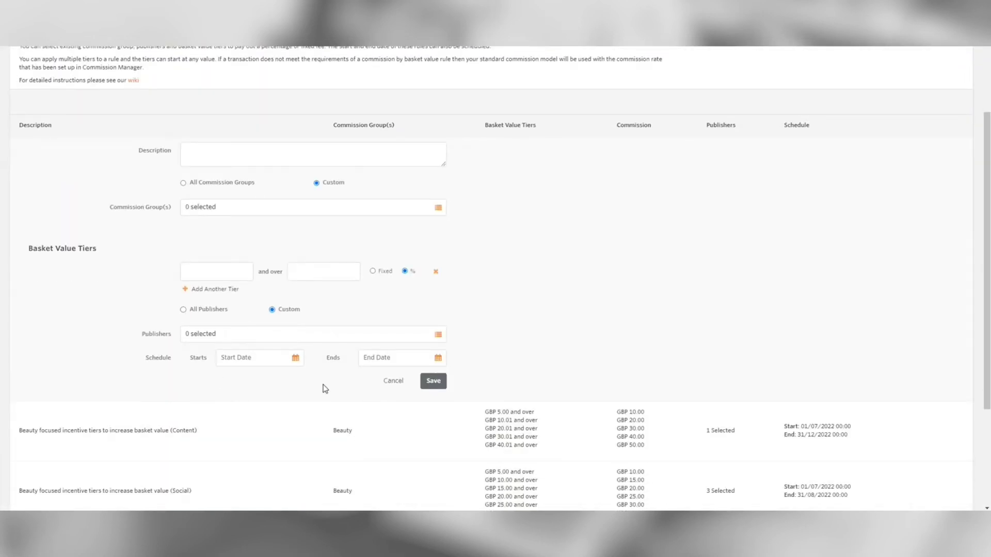
click(400, 383)
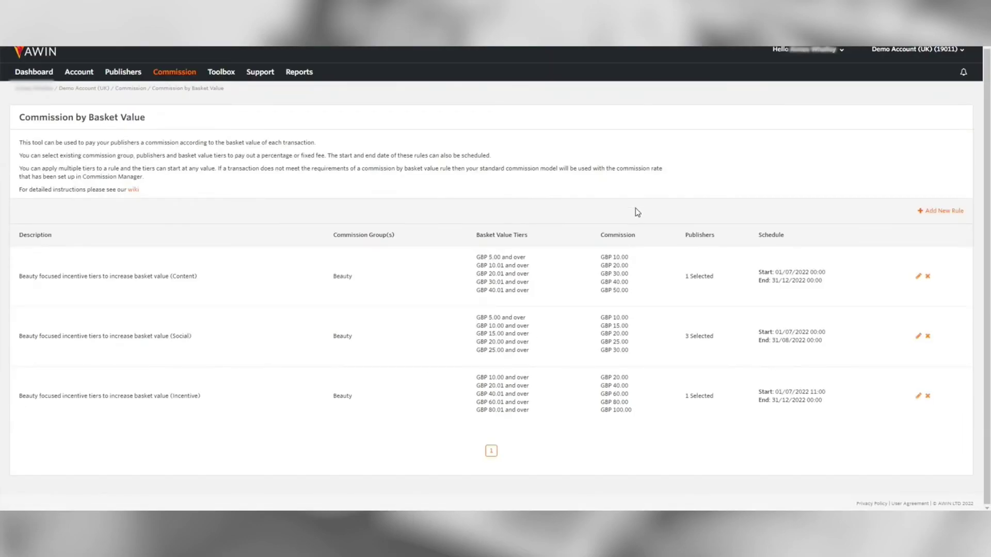
scroll(987, 208, up, 1)
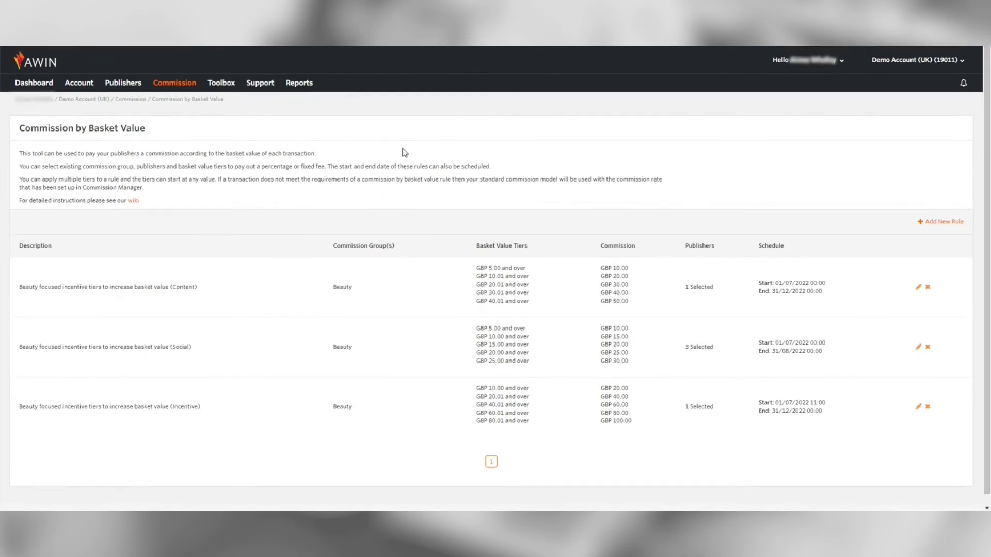
- Go to Commission > Commission by Assist to show its two active assist rules
mouse_move(171, 87)
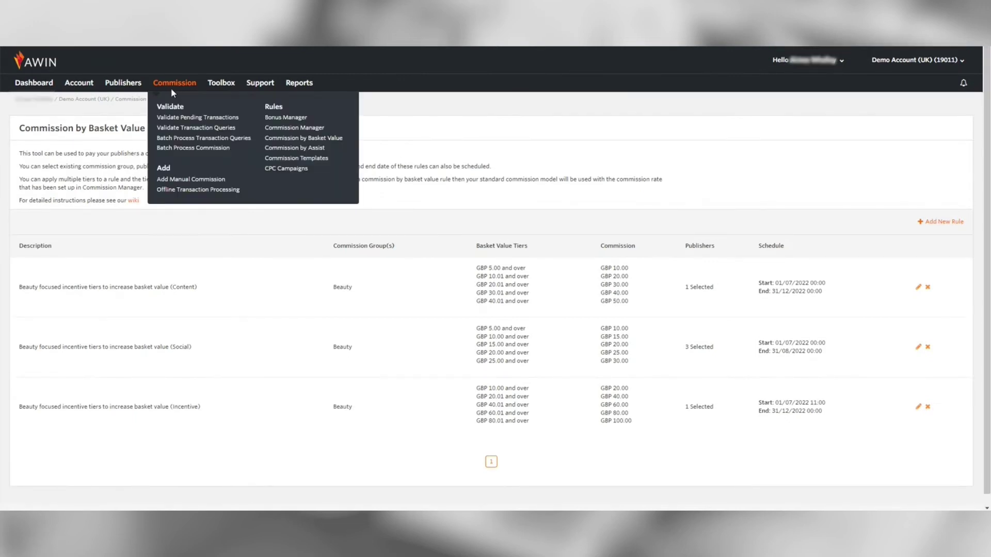
click(299, 149)
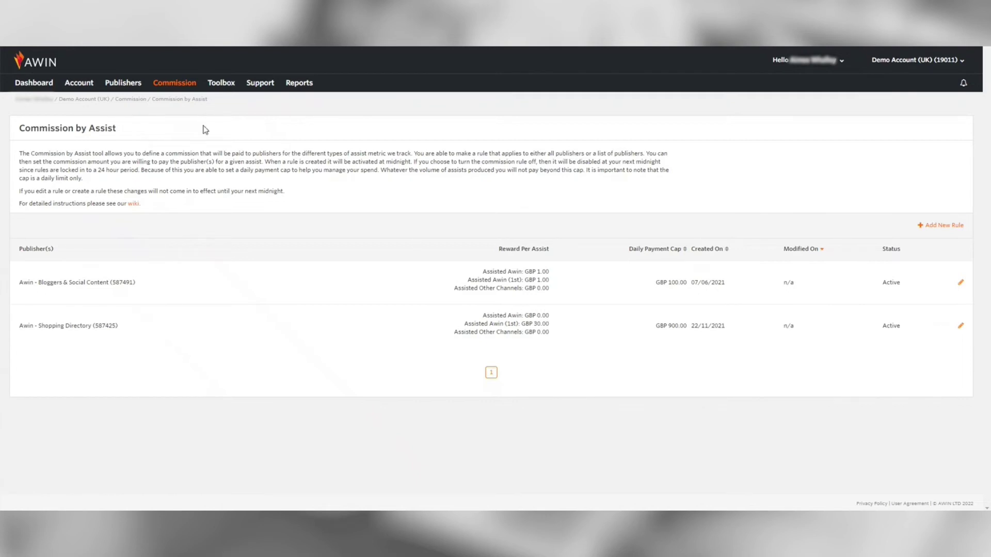
- Copy the default URL-format tracking link from the Link Builder
mouse_move(168, 90)
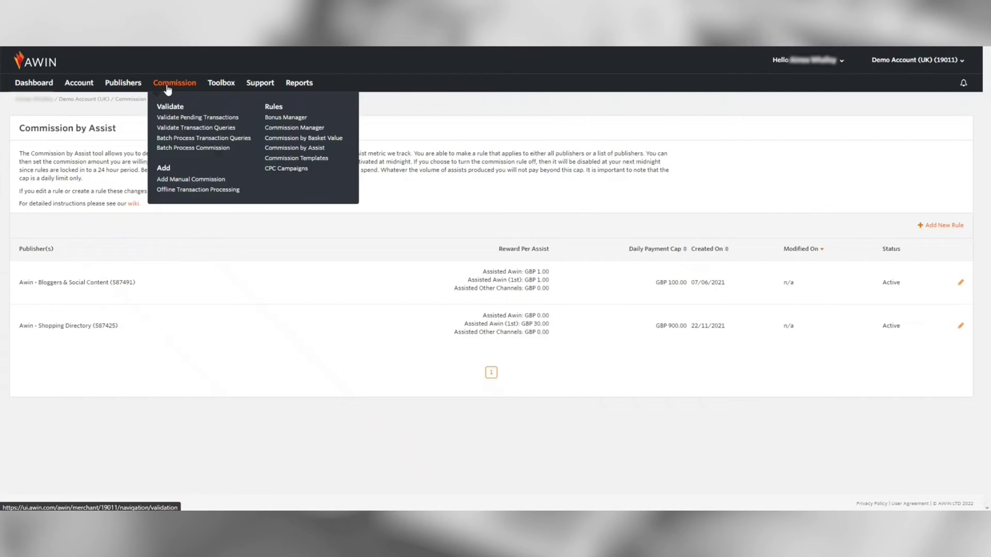
mouse_move(220, 88)
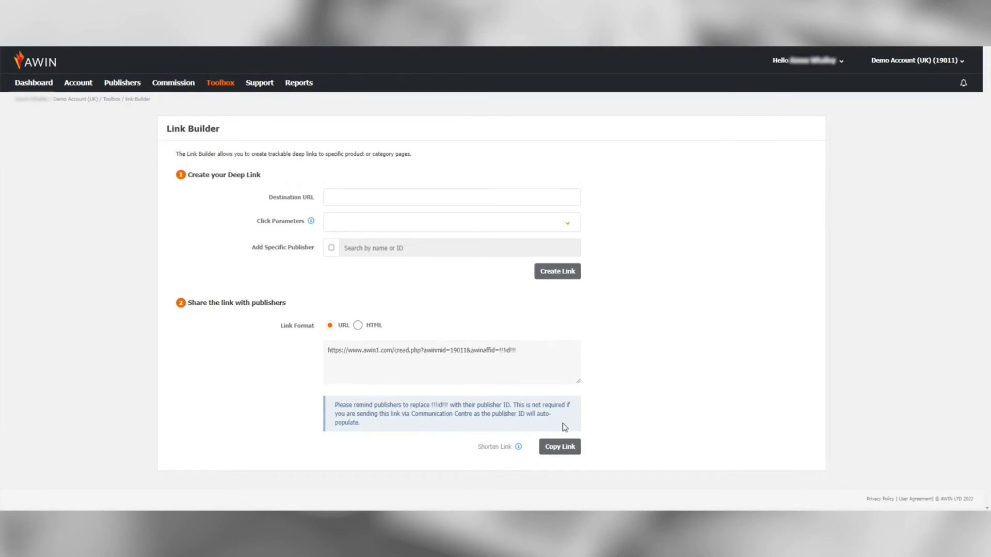
click(568, 448)
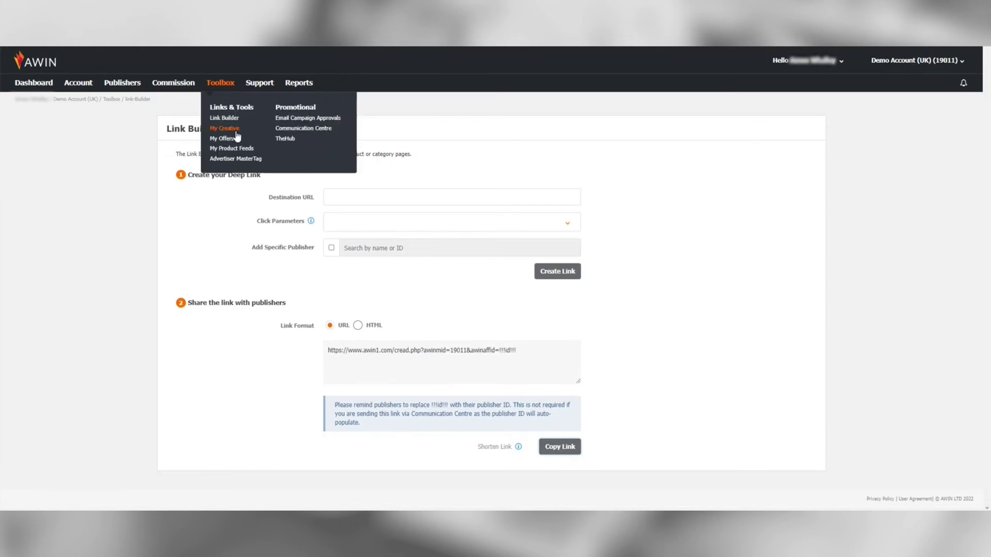
- Open the My Creative banner library and scroll through its creatives
click(231, 130)
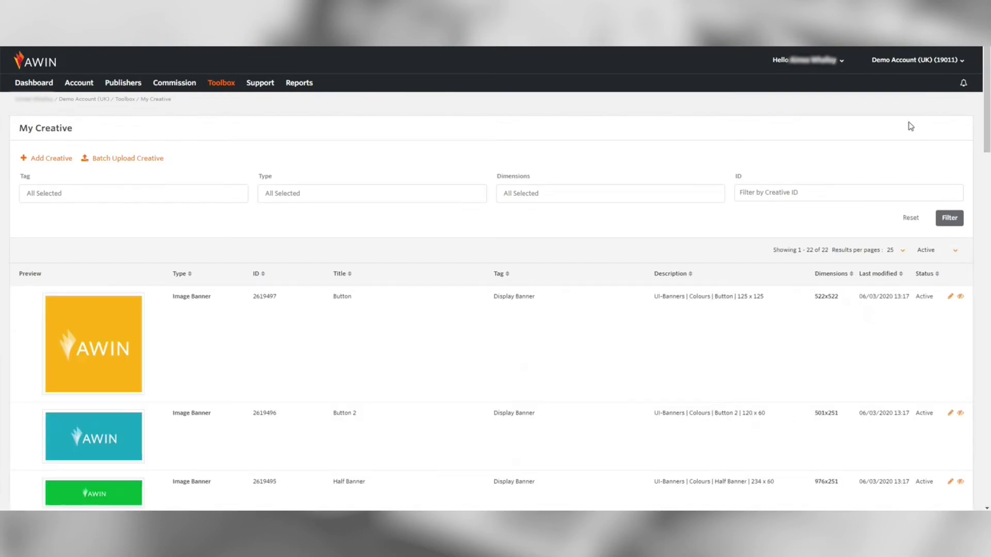
scroll(989, 122, down, 3)
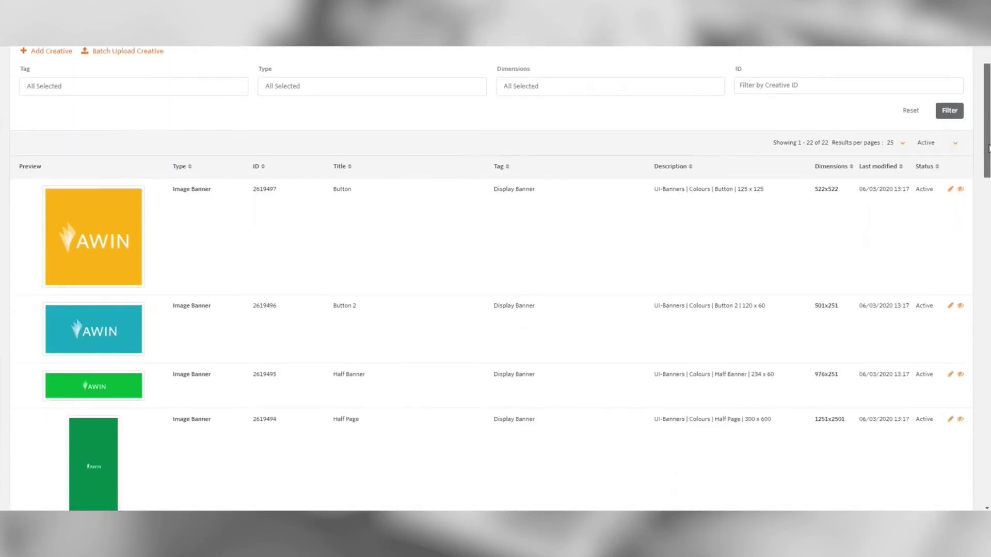
scroll(988, 147, down, 2)
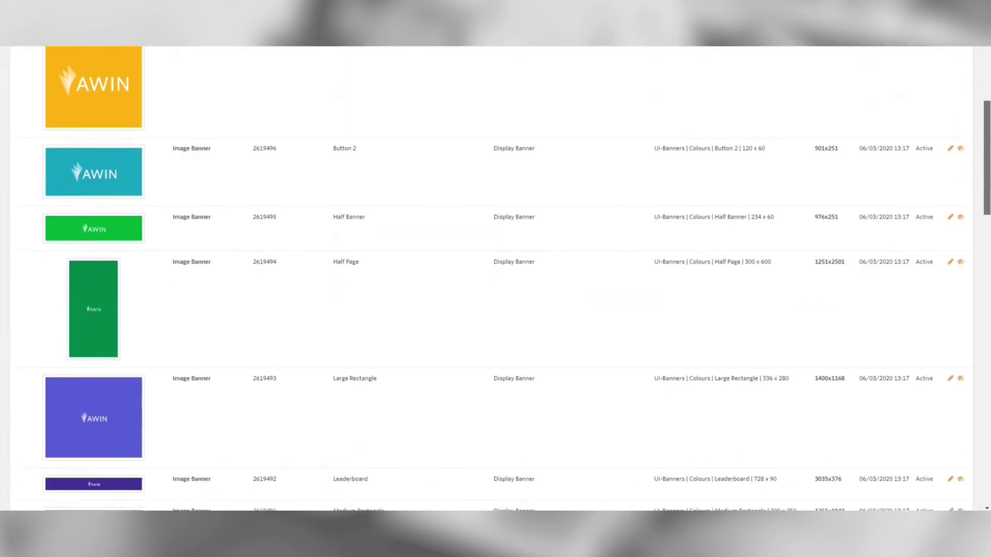
scroll(988, 147, up, 3)
- Set the new creative to an uploaded Image after trying HTML Text Link, then review the 22 banners
click(50, 67)
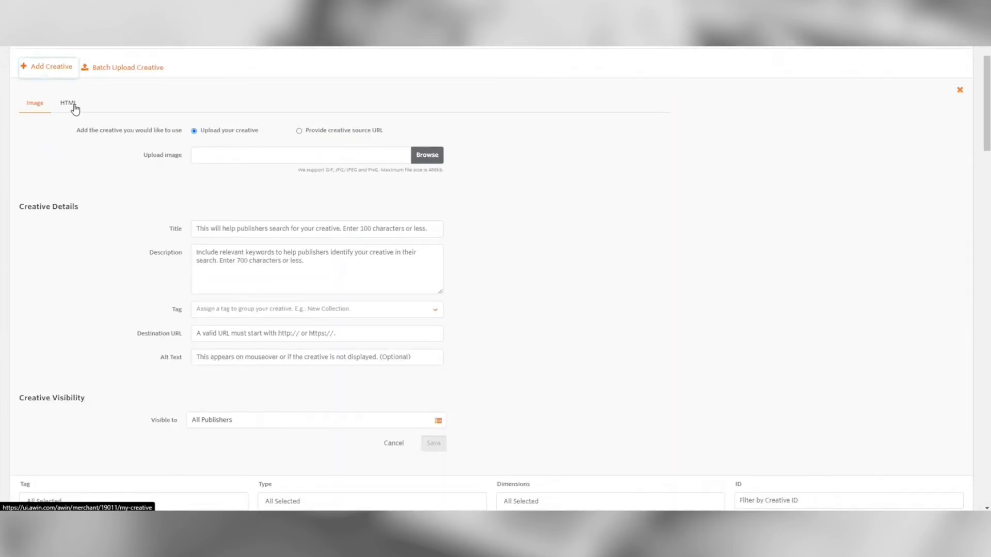
click(73, 104)
click(231, 132)
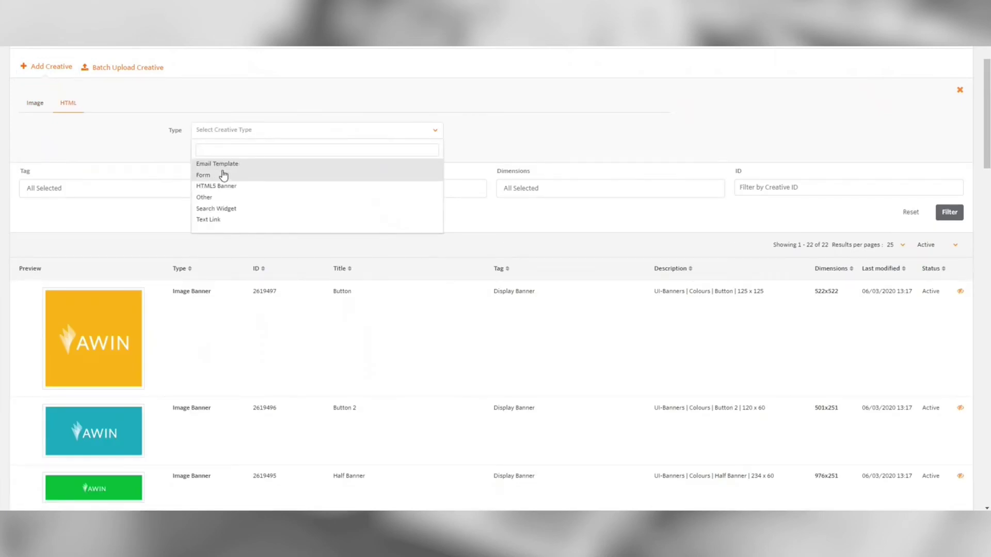
click(232, 221)
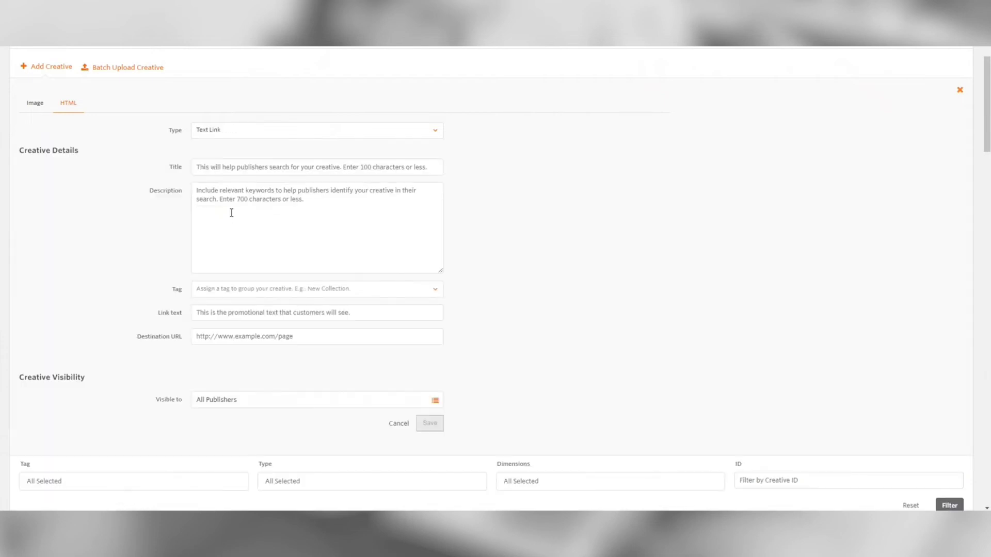
click(33, 109)
scroll(159, 171, down, 4)
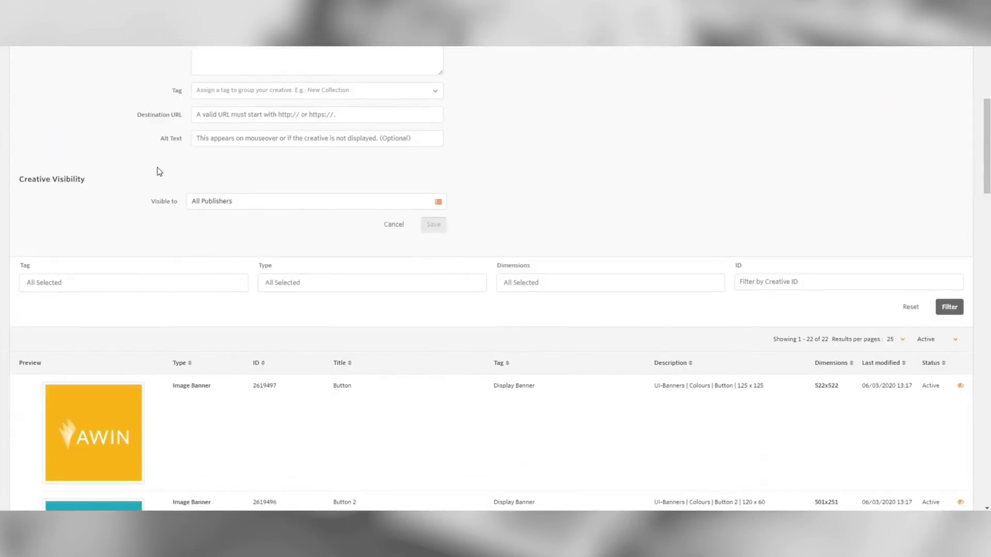
scroll(777, 389, down, 3)
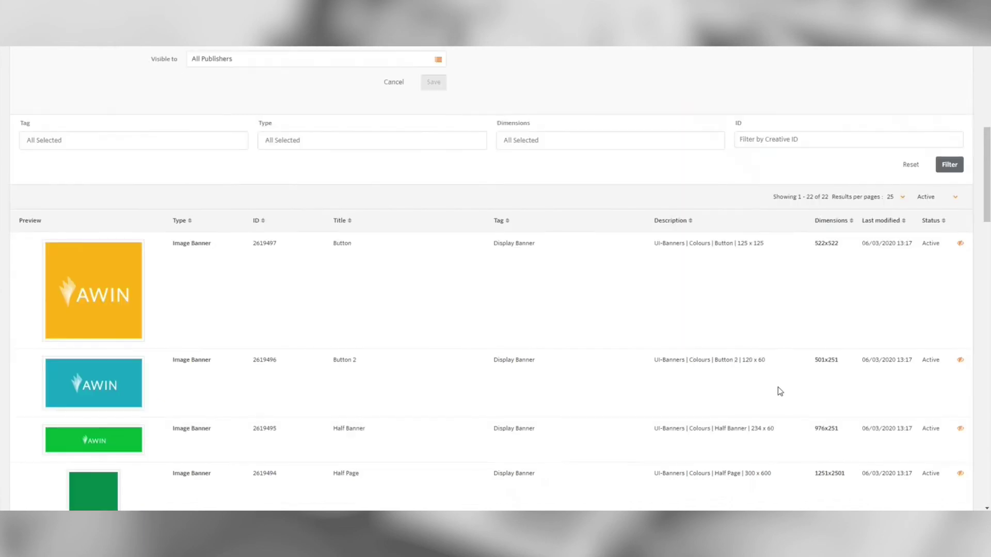
scroll(786, 393, up, 8)
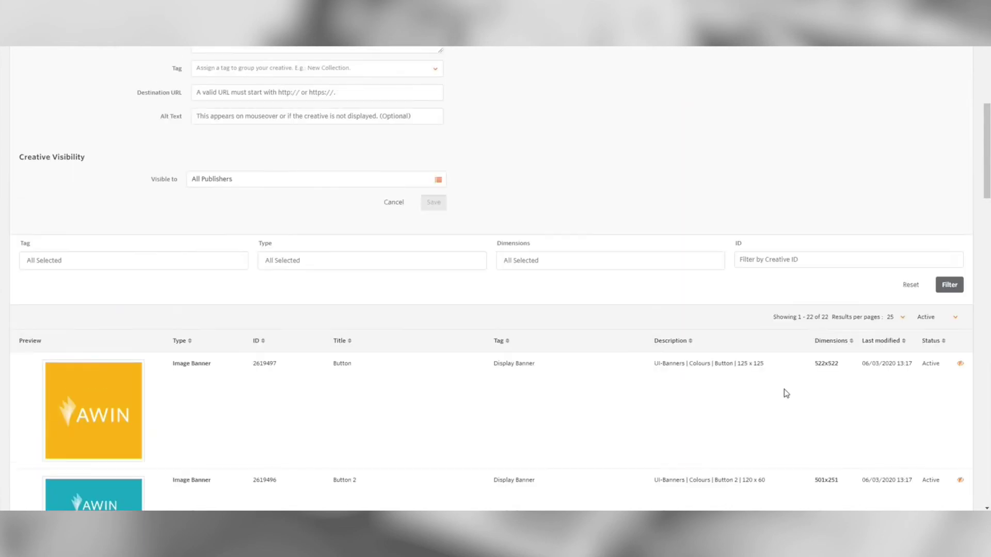
scroll(101, 89, up, 2)
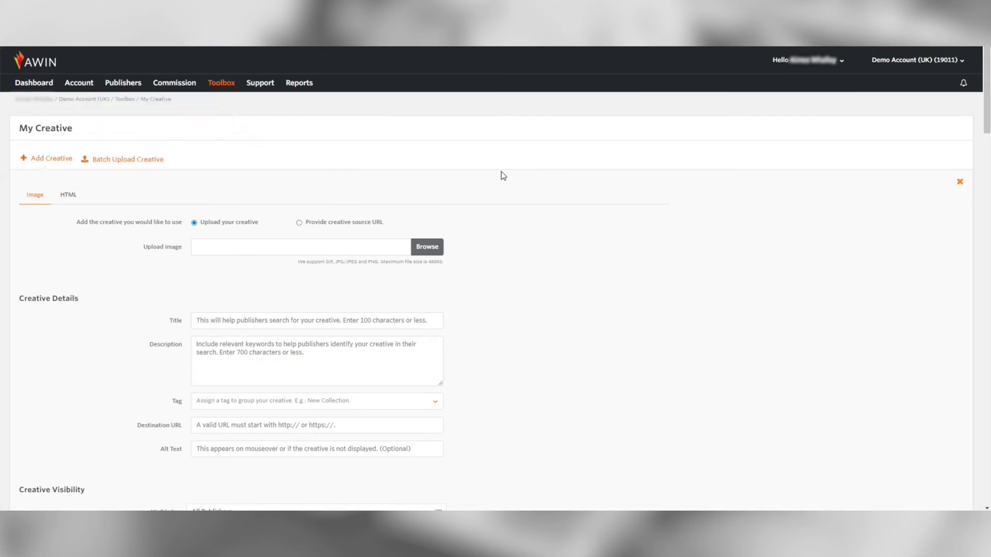
mouse_move(222, 84)
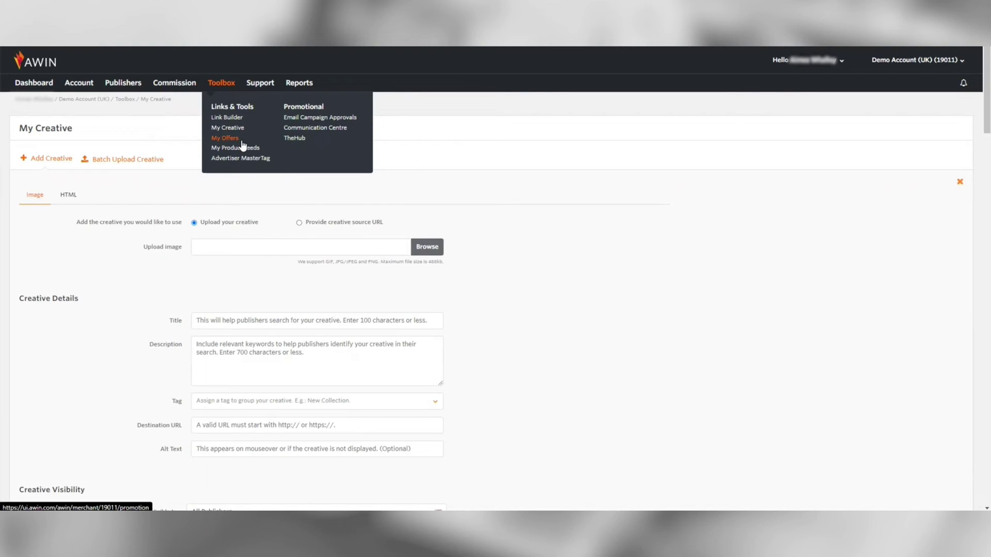
- Open My Offers, scroll the offers table, and bring up the Add Voucher form
click(229, 139)
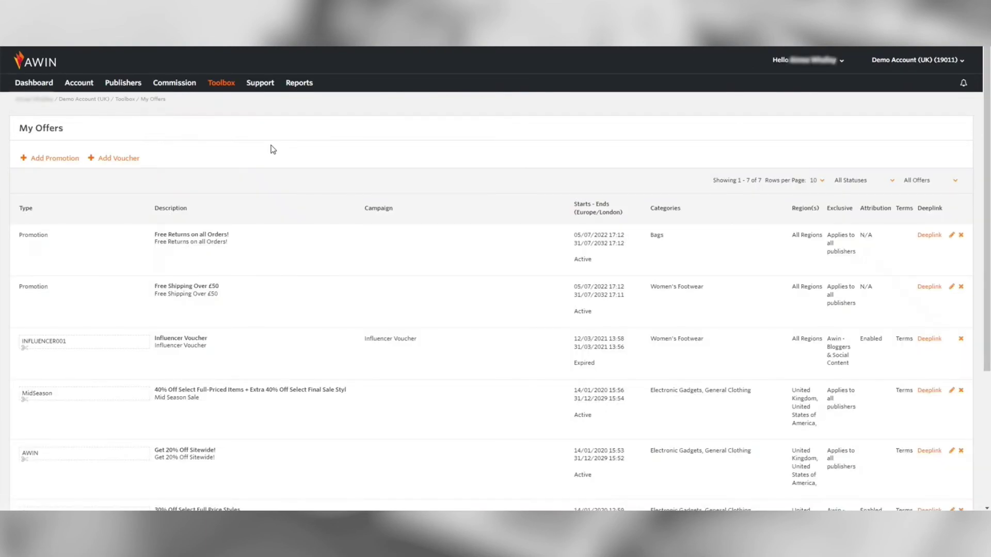
scroll(273, 150, down, 3)
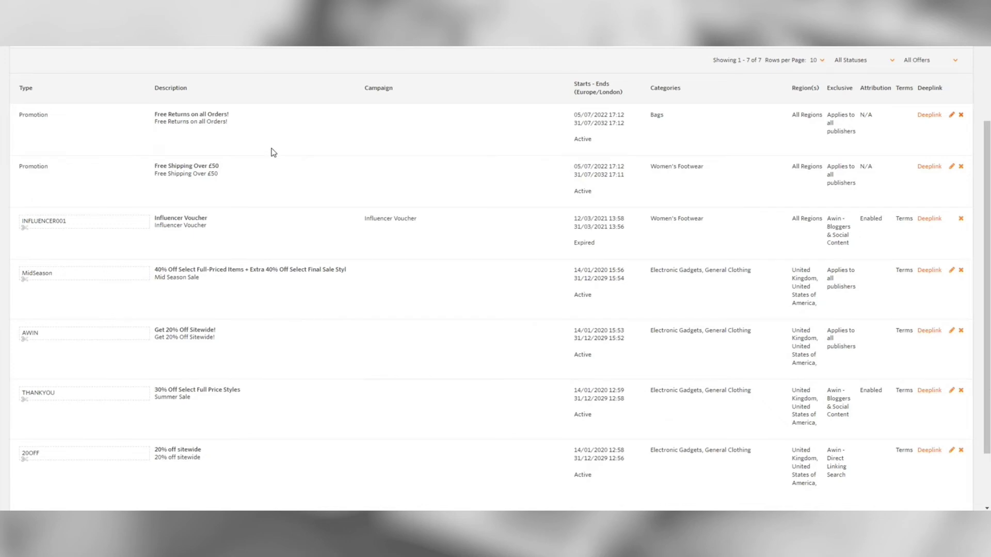
scroll(273, 152, up, 3)
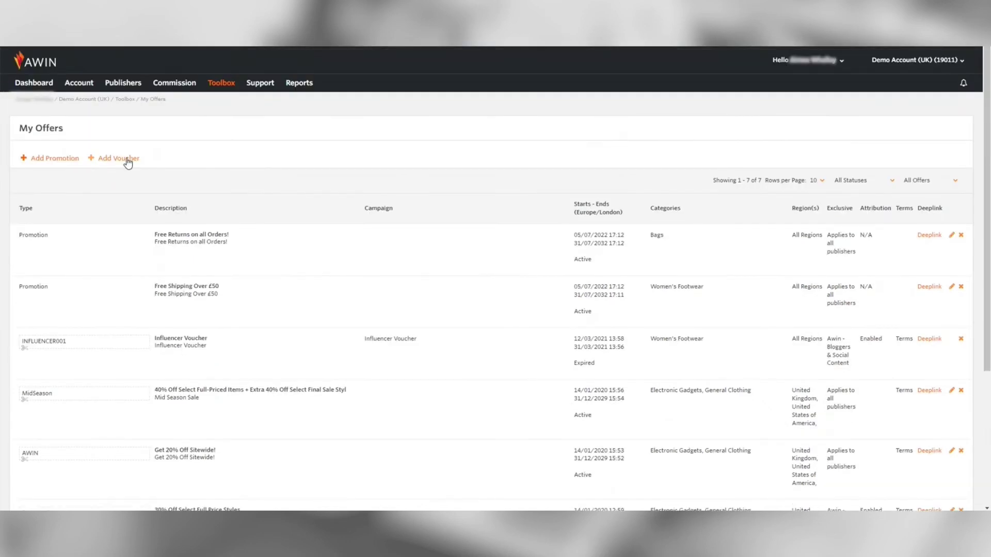
click(128, 163)
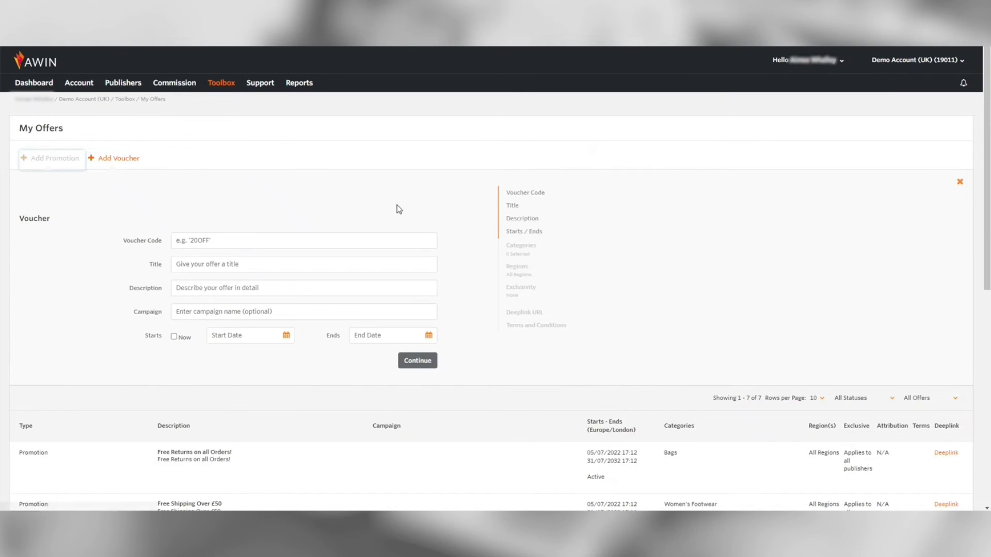
- Open My Product Feeds, start a new feed, then cancel back to the two listed feeds
mouse_move(222, 84)
click(239, 149)
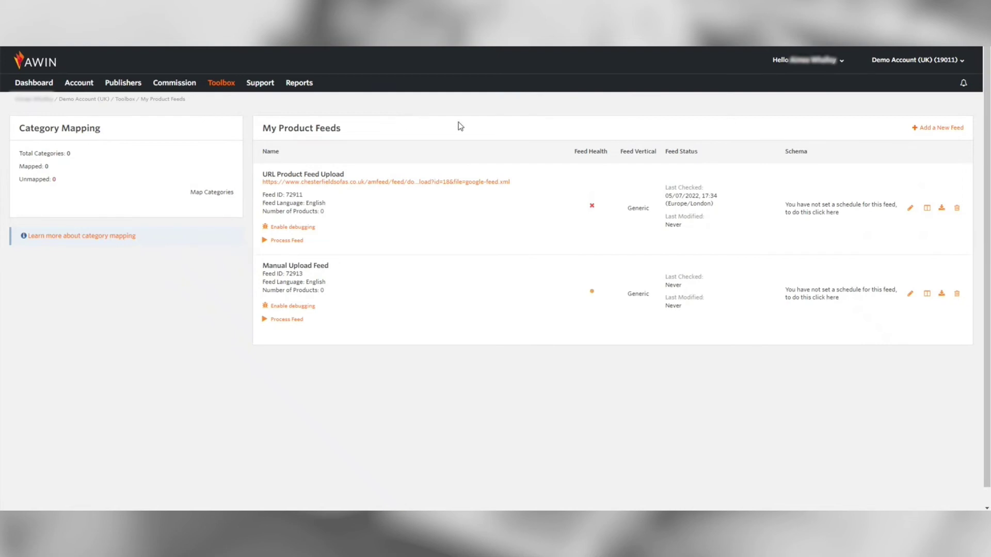
click(944, 135)
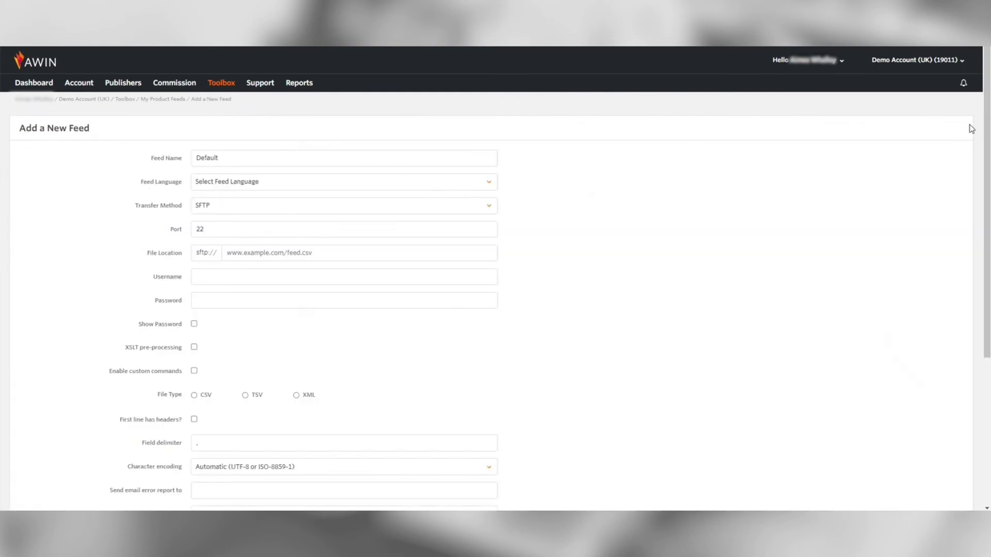
scroll(970, 129, down, 4)
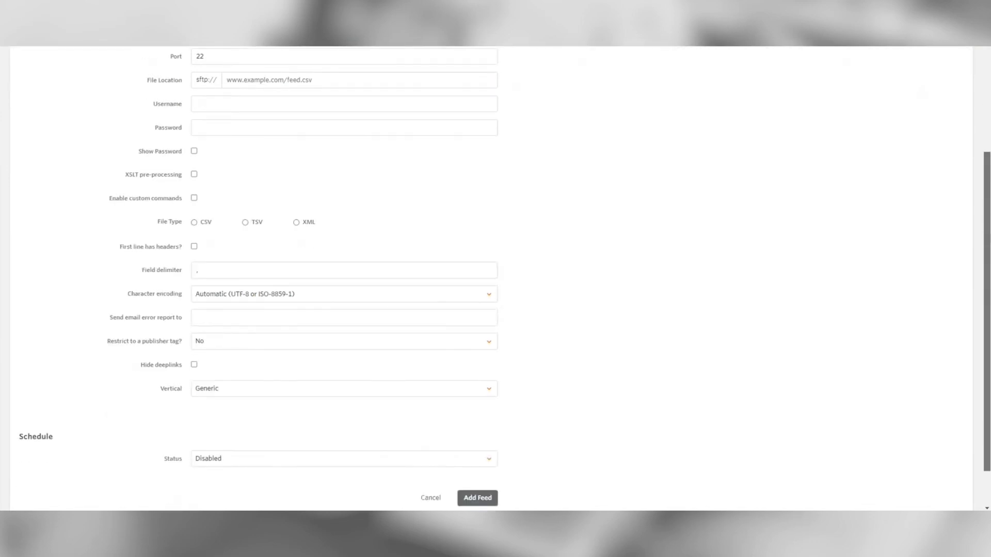
scroll(762, 261, down, 1)
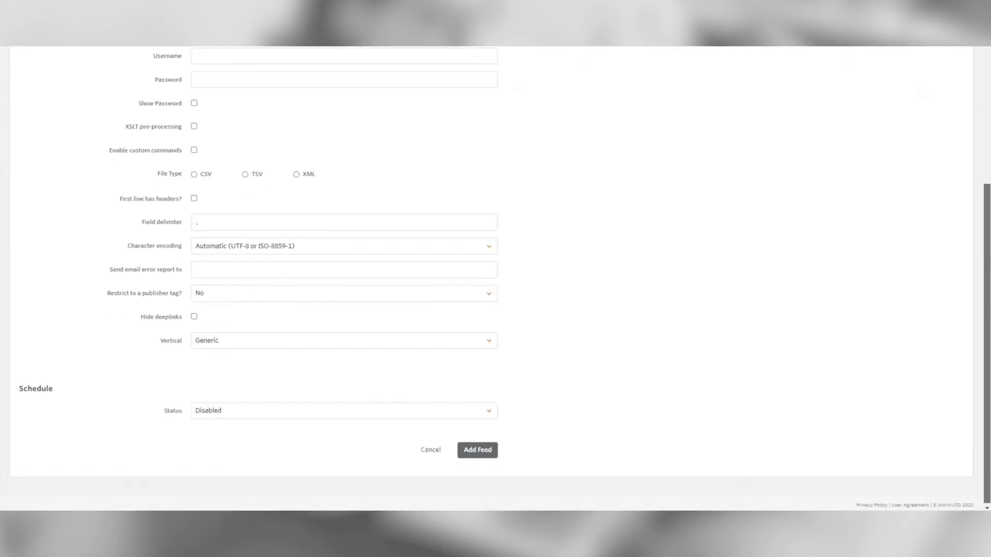
click(432, 450)
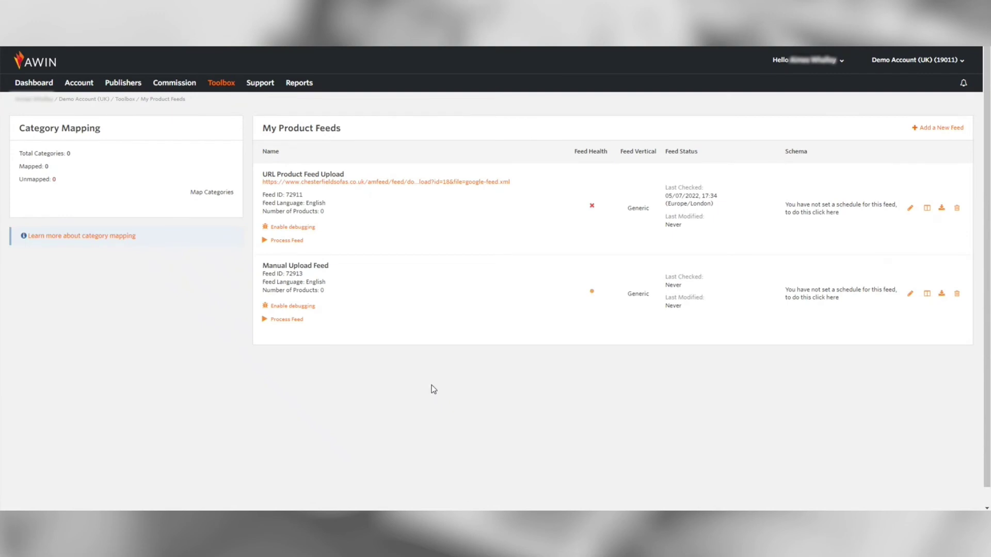
mouse_move(227, 84)
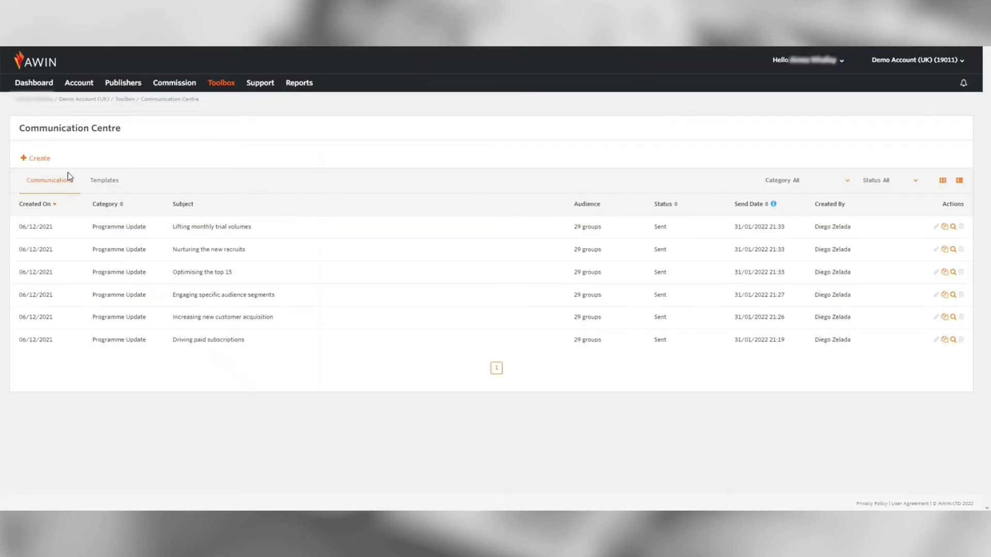
- Create a new communication and switch between the HTML and Editor views
click(45, 163)
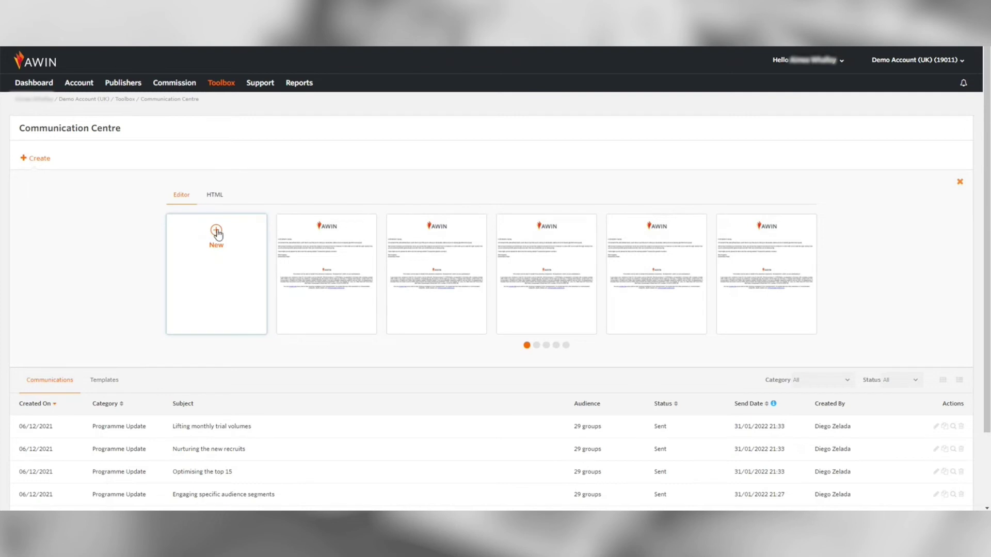
click(213, 198)
scroll(289, 255, down, 2)
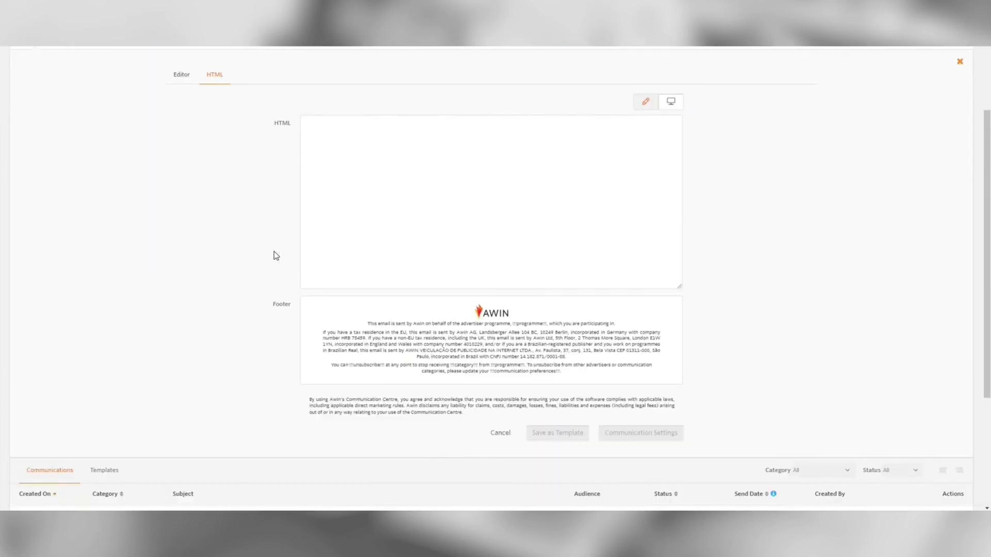
scroll(271, 257, down, 2)
scroll(271, 256, up, 2)
scroll(271, 257, up, 2)
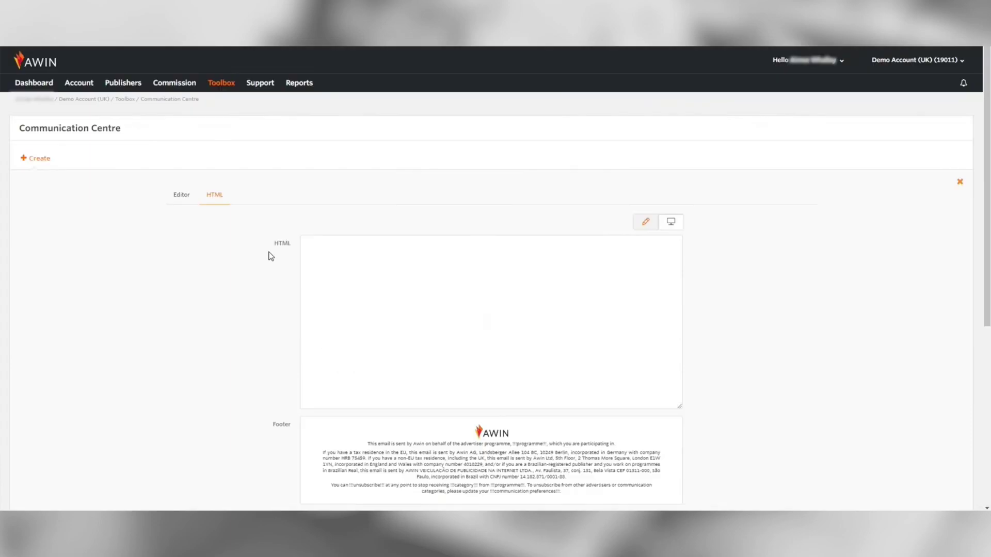
click(182, 196)
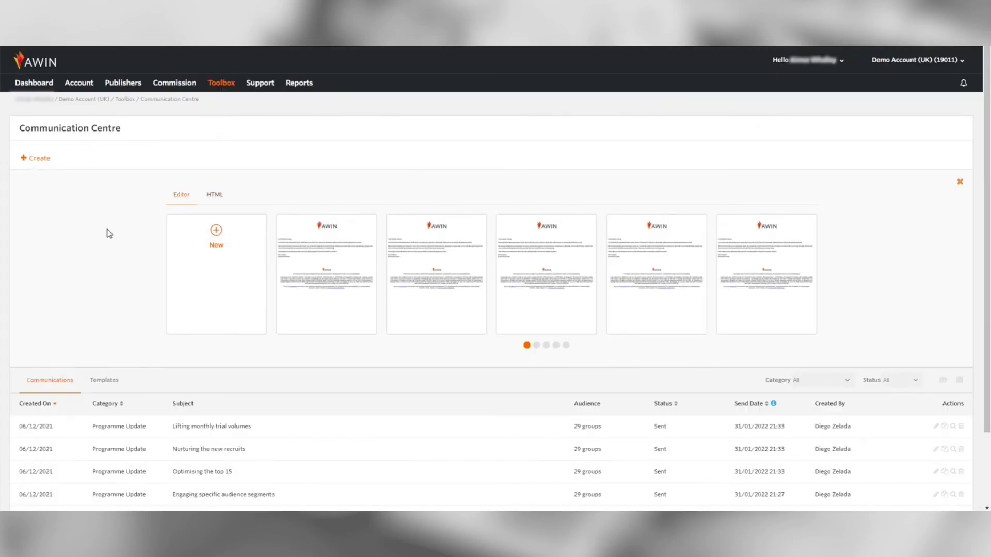
- Page through the Awin email templates in the template carousel
click(537, 345)
click(547, 346)
scroll(540, 348, down, 2)
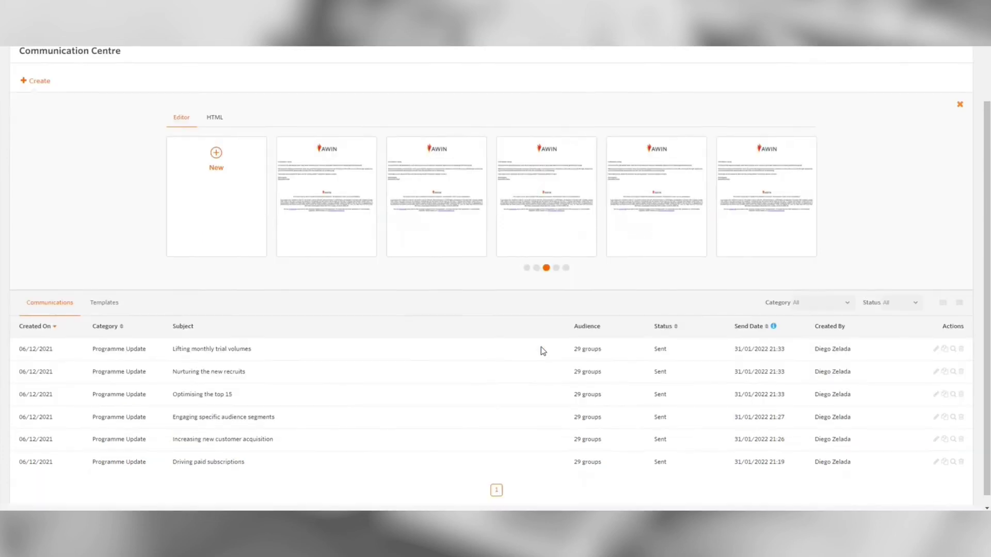
scroll(533, 345, up, 2)
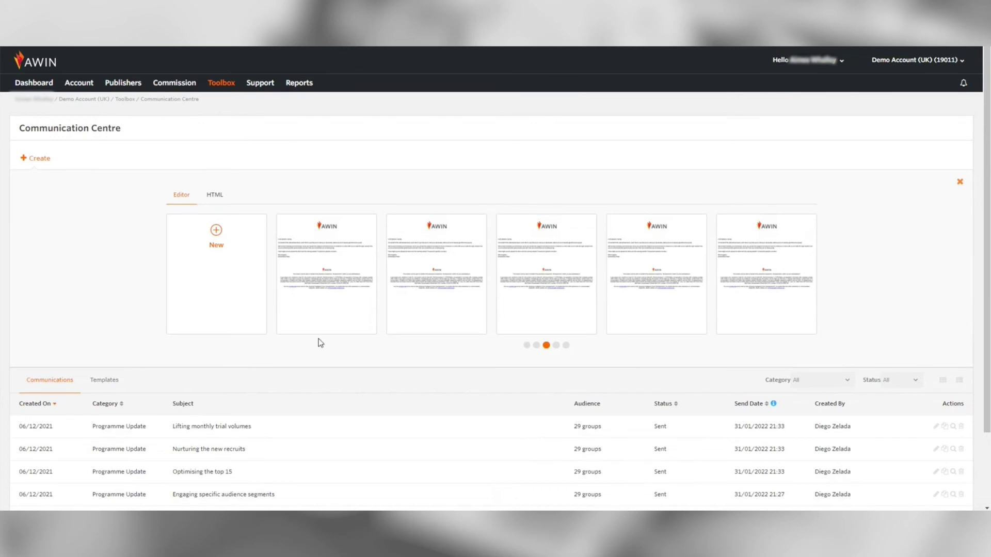
scroll(102, 381, down, 2)
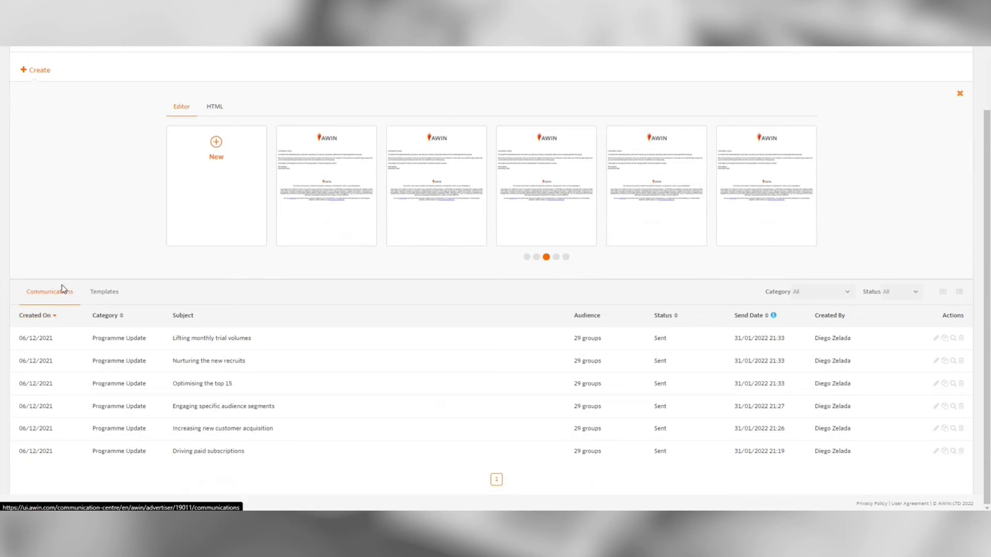
scroll(61, 289, up, 2)
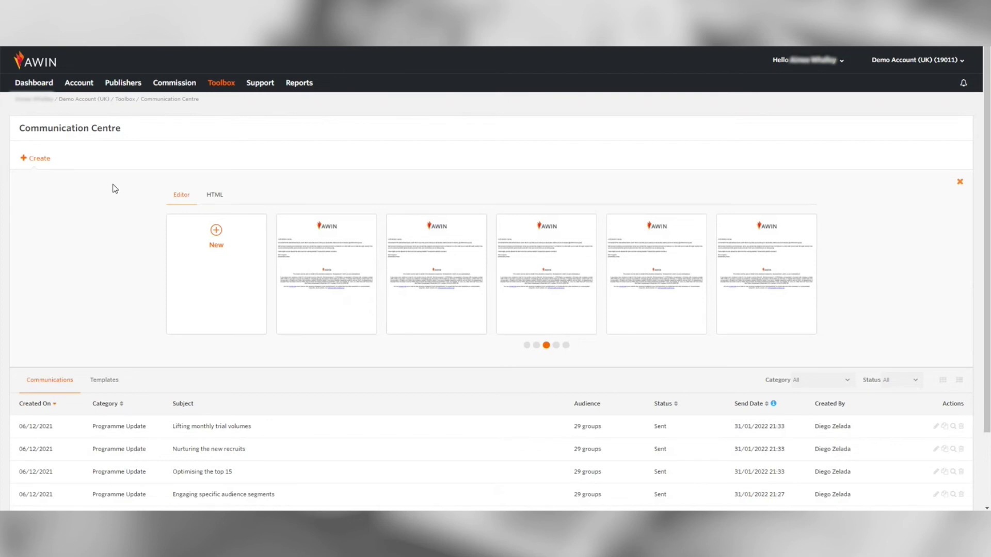
mouse_move(260, 87)
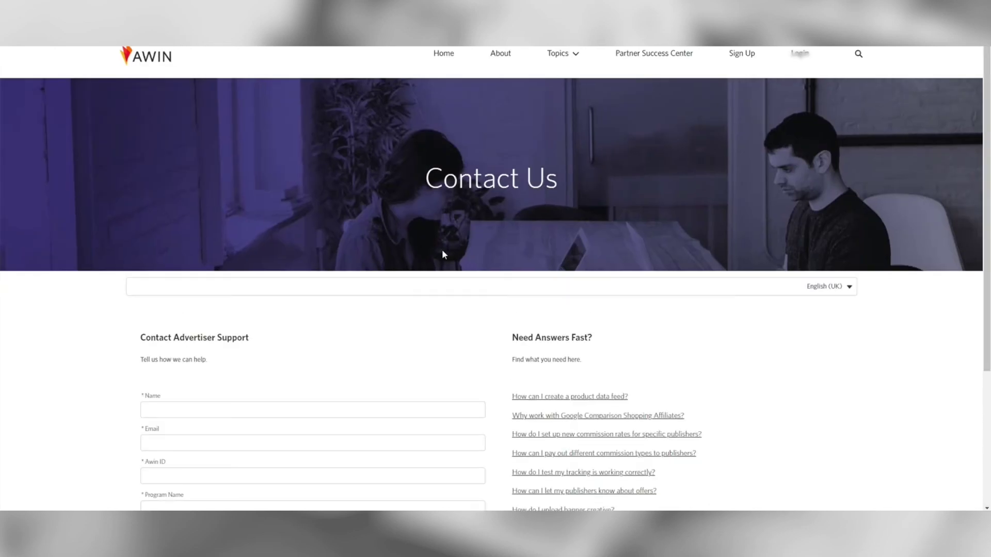
scroll(465, 263, down, 3)
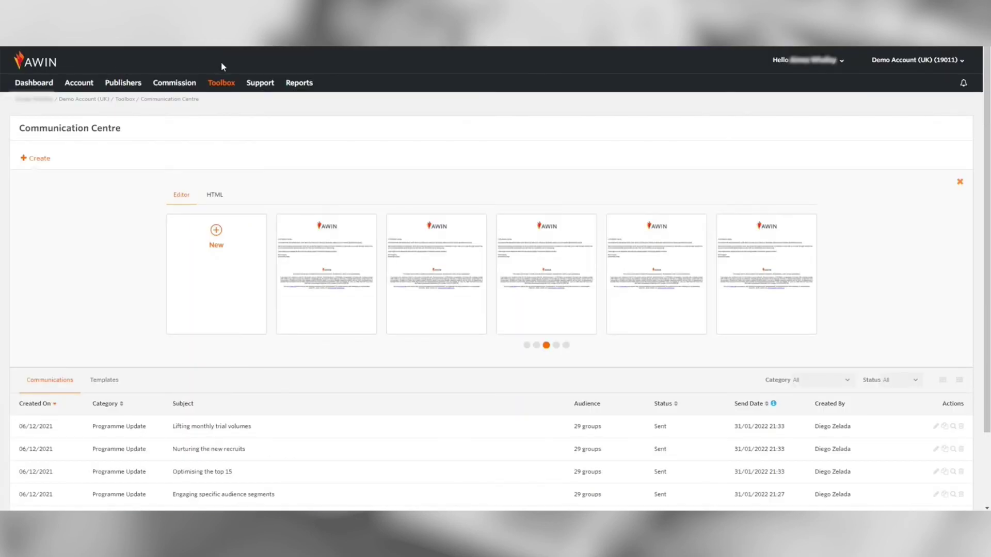
- Open this month's Publisher Performance report (01/07/2022–14/07/2022) and view its reporting period choices
mouse_move(301, 85)
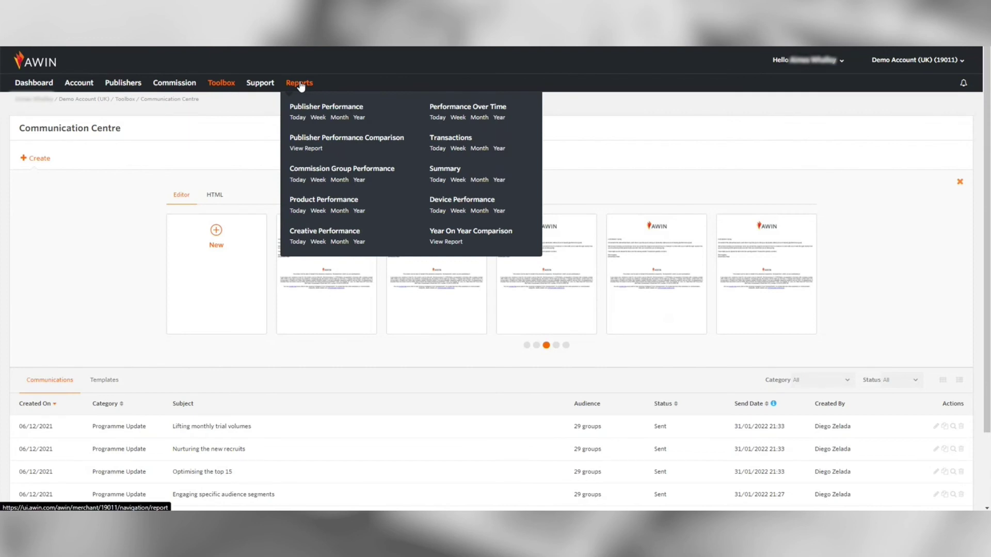
click(340, 118)
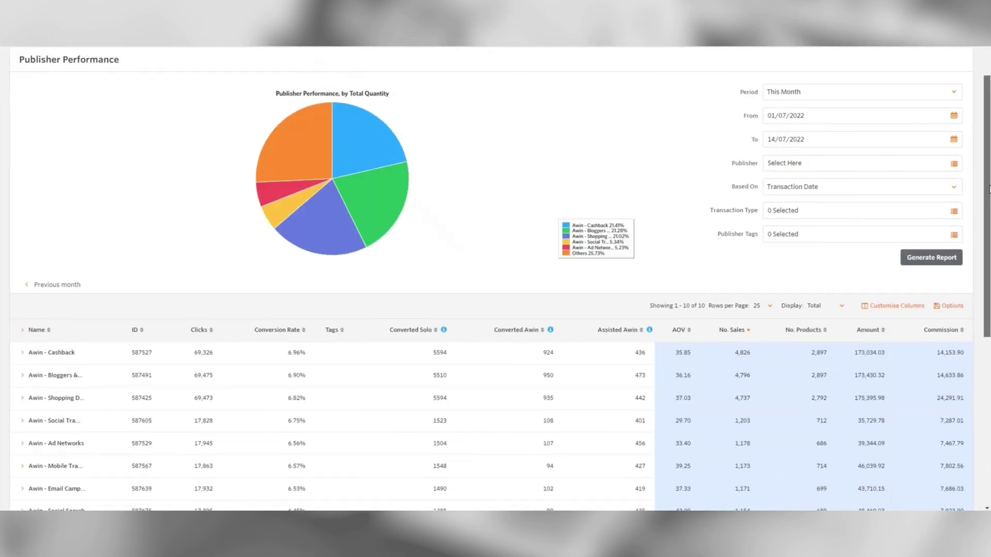
drag(988, 189, 988, 280)
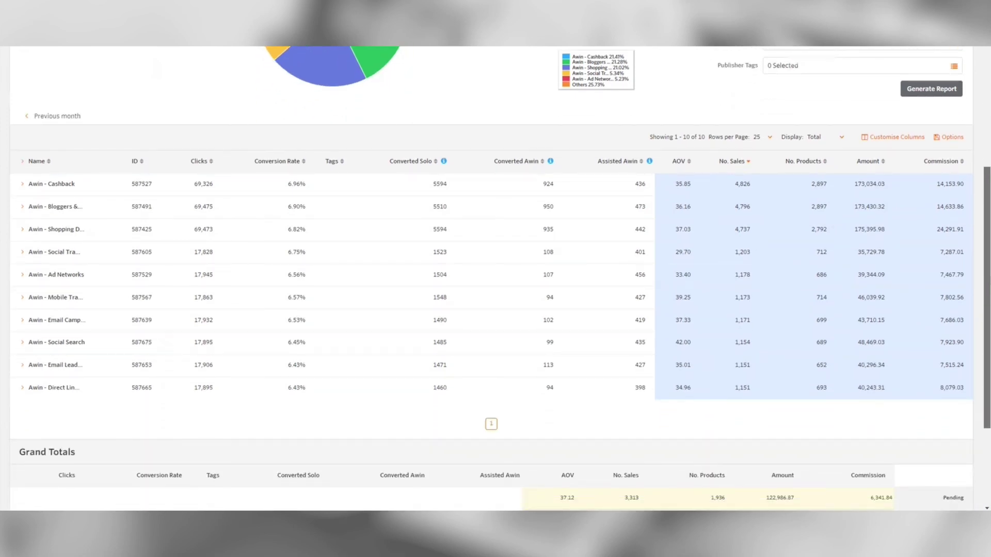
drag(988, 279, 967, 178)
click(851, 89)
click(851, 90)
- Check, then close, the Publisher, Publisher Tags and Customise Columns dialogs, and show export options
click(856, 164)
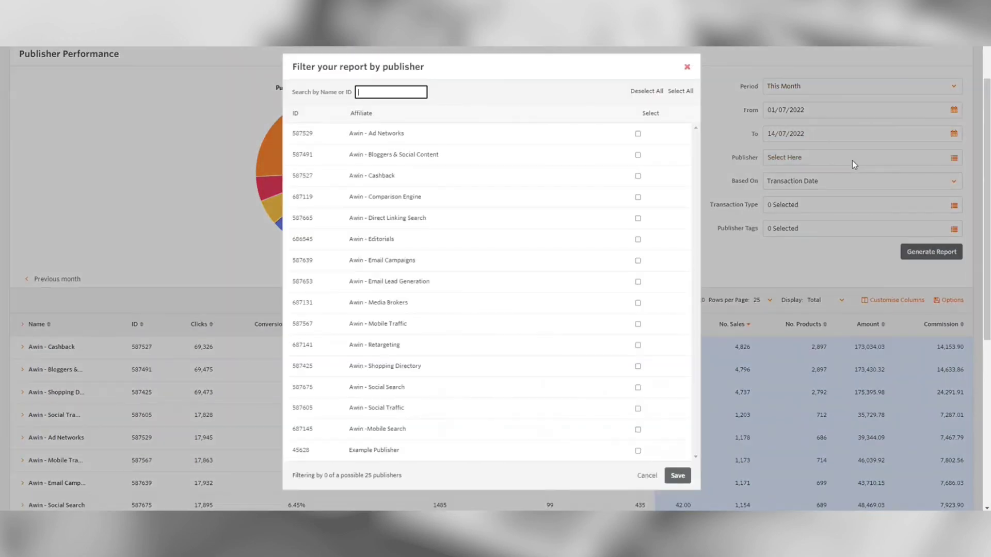
click(685, 68)
click(785, 231)
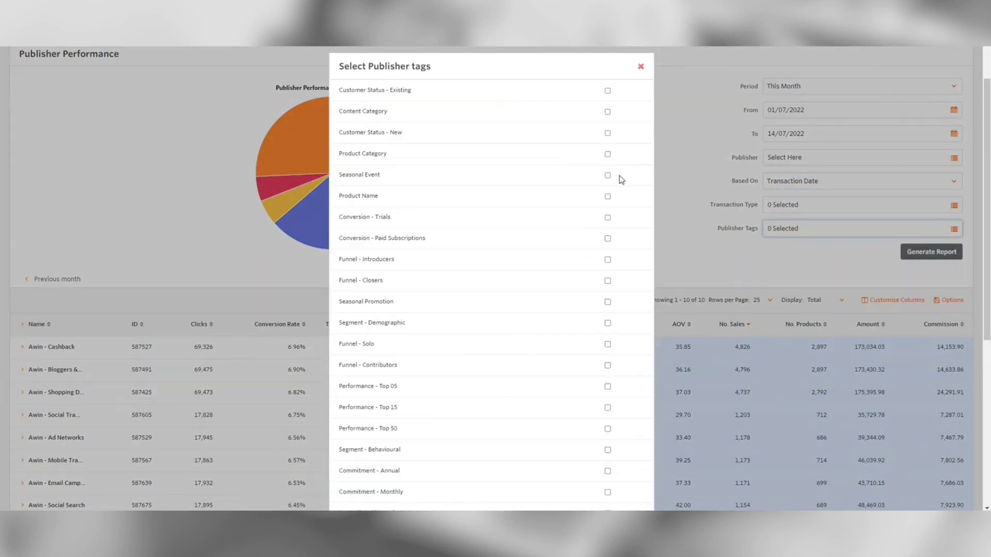
click(639, 68)
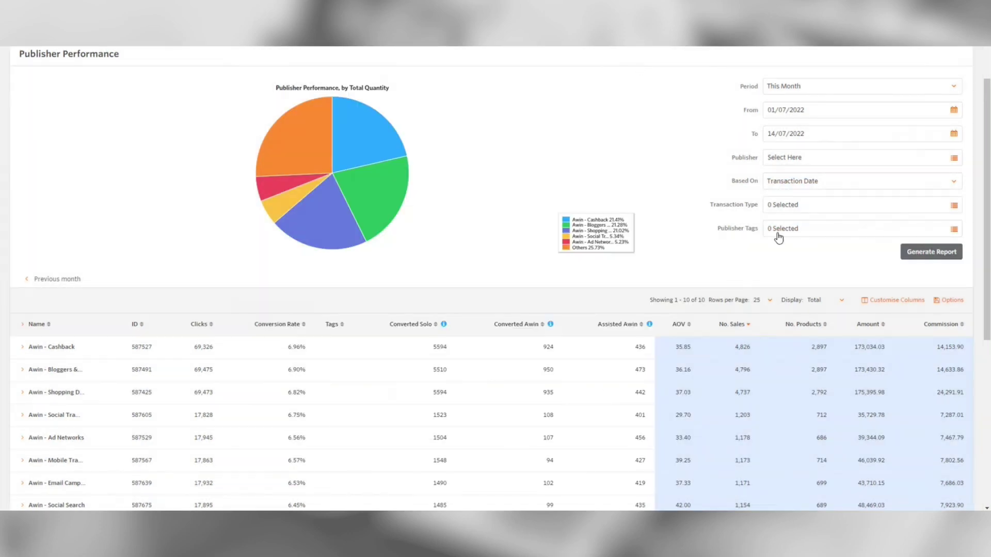
click(881, 305)
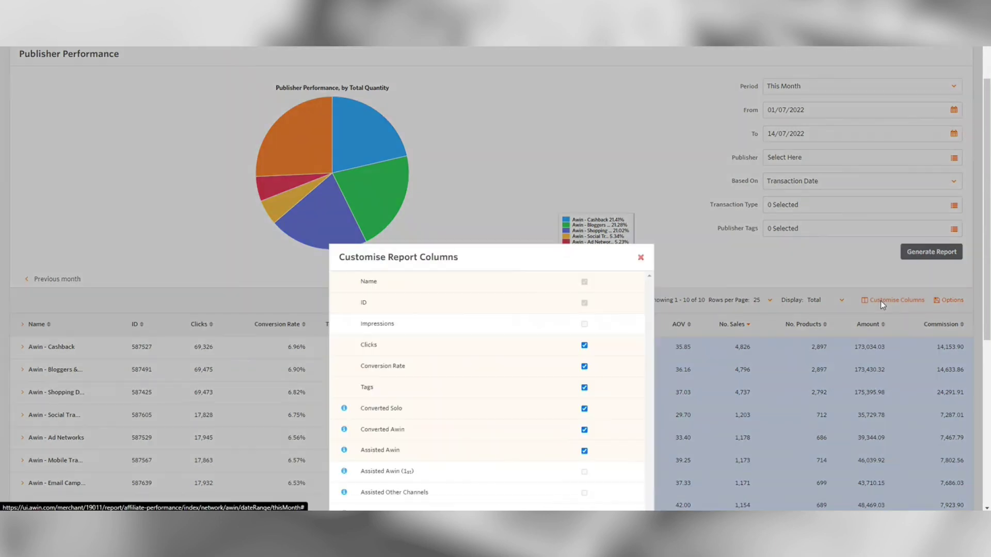
scroll(676, 252, down, 5)
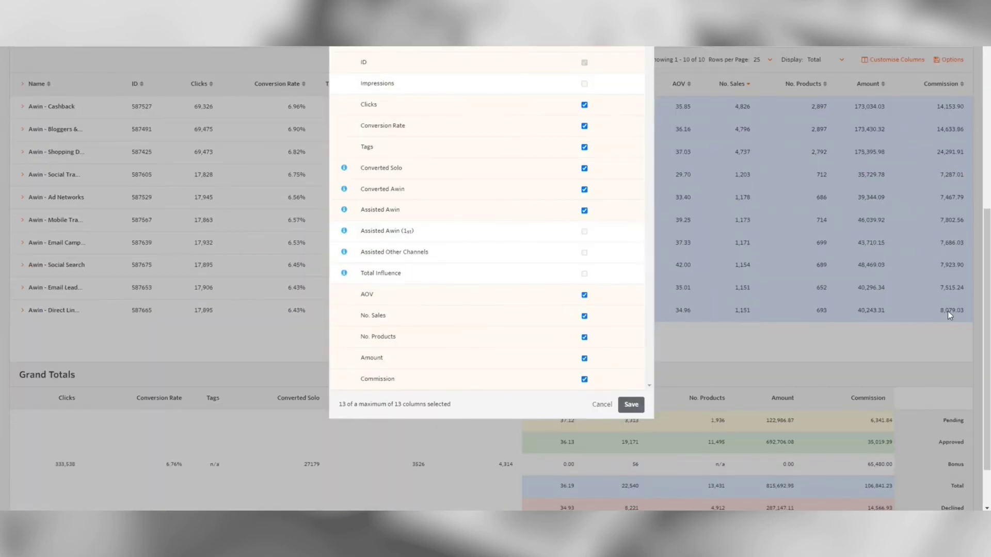
click(601, 405)
click(949, 59)
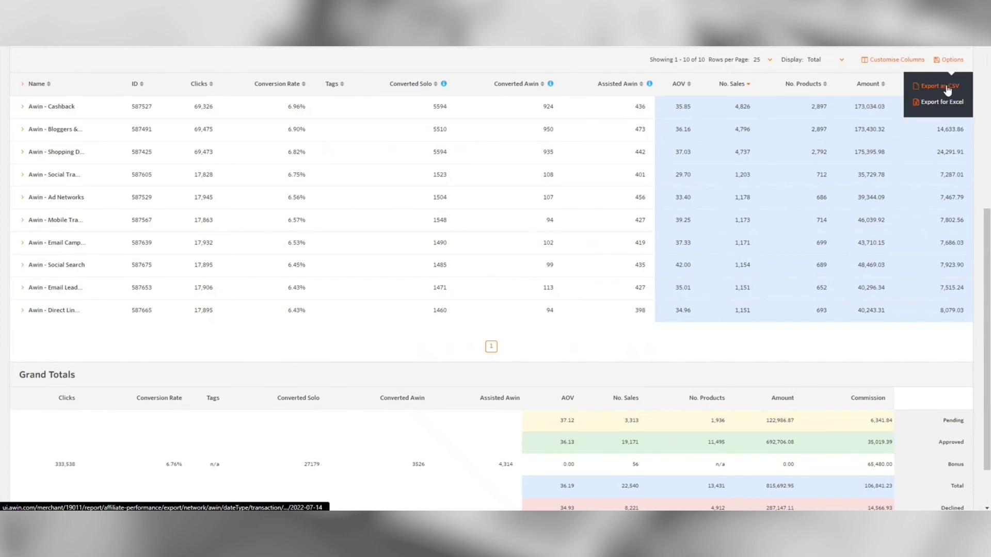
scroll(845, 146, up, 6)
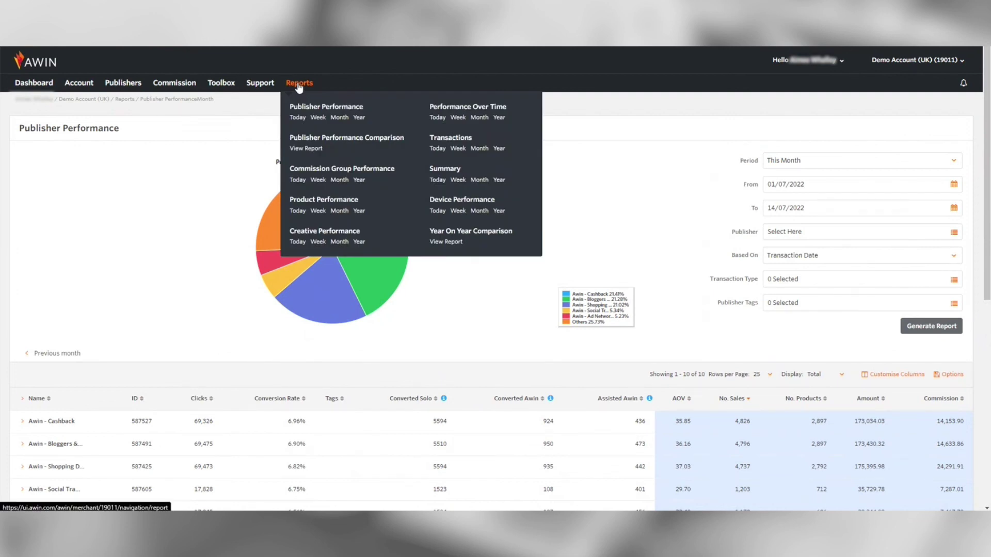
- Open this month's Creative Performance report, then this month's Performance Over Time report
click(346, 246)
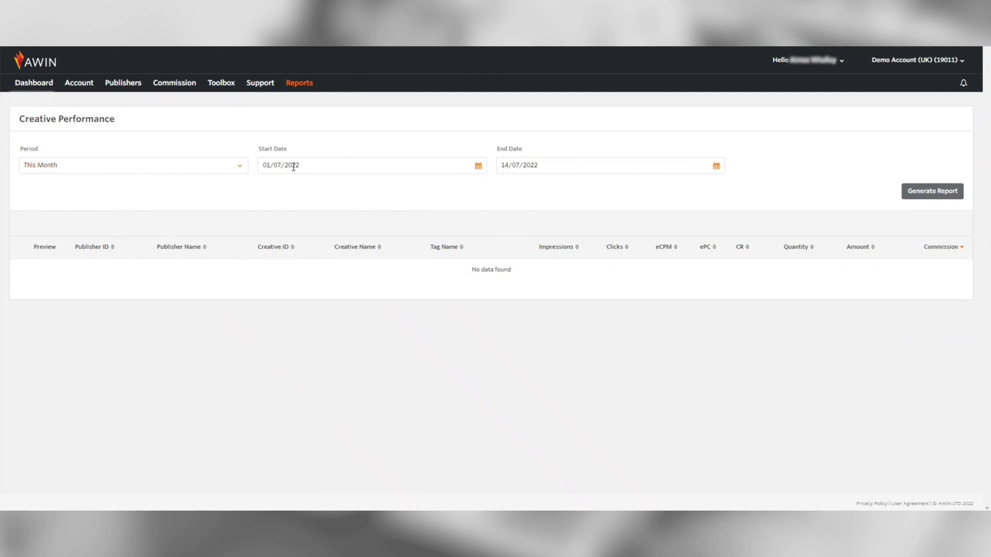
click(307, 86)
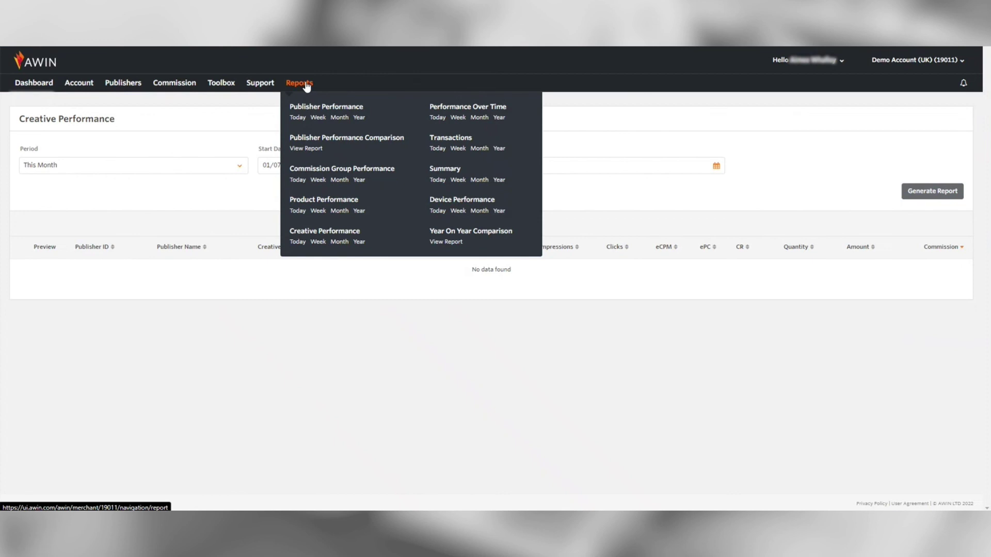
click(481, 119)
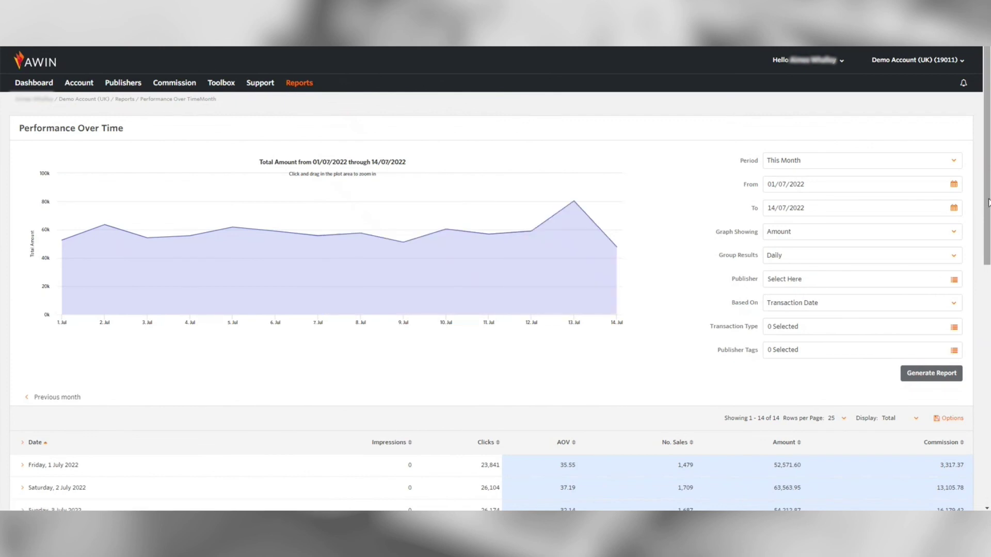
scroll(988, 201, down, 1)
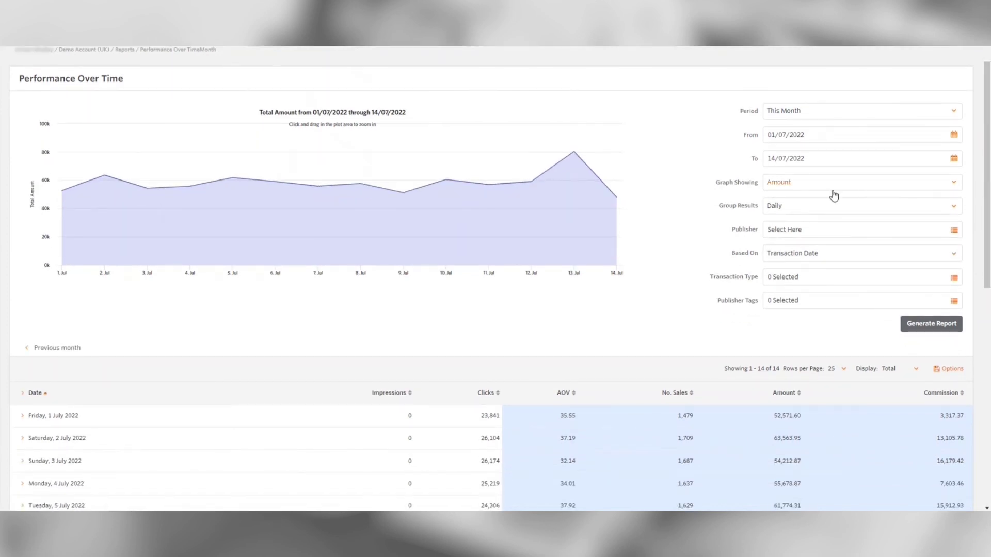
- Generate the Performance Over Time report for Year to Date, grouped Monthly
click(818, 115)
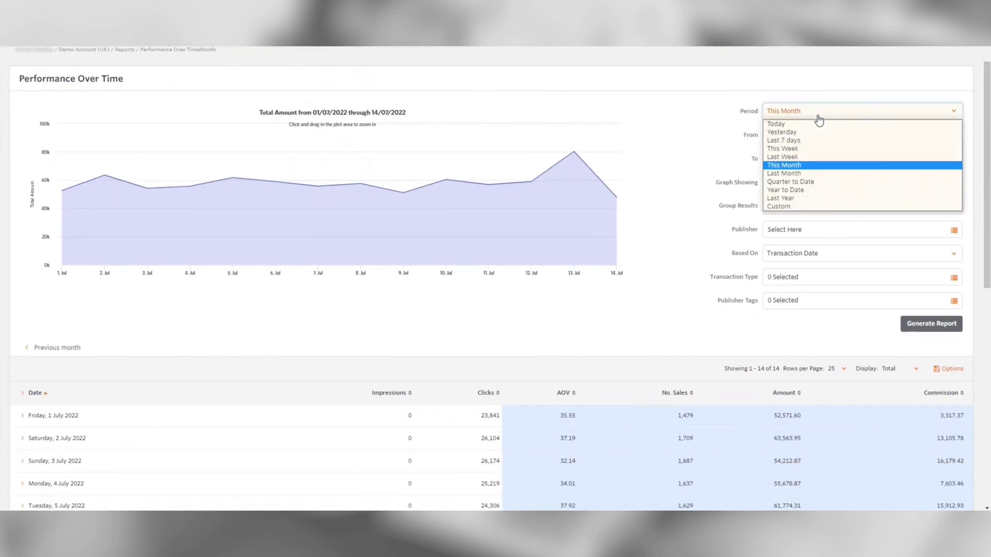
click(795, 190)
click(786, 208)
click(791, 228)
click(934, 325)
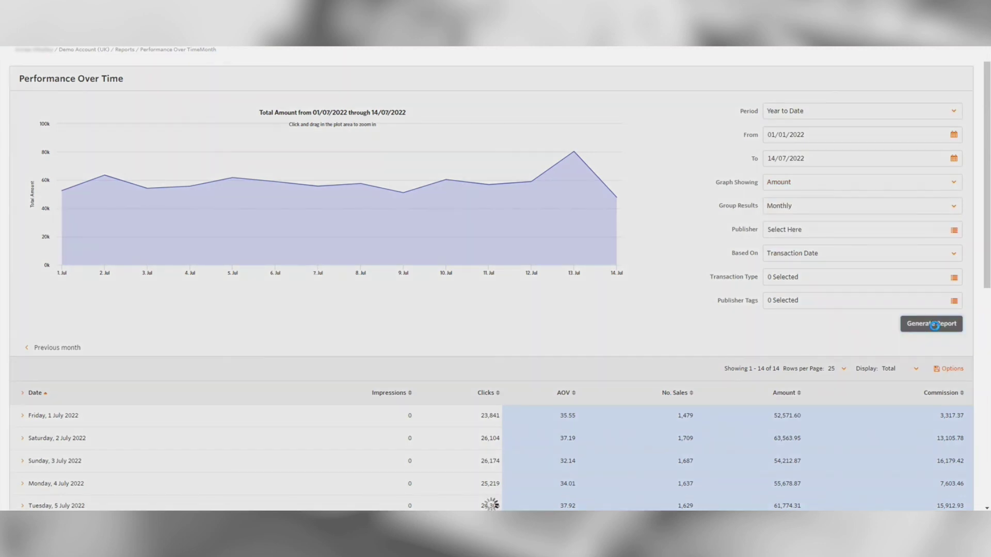
scroll(934, 325, down, 1)
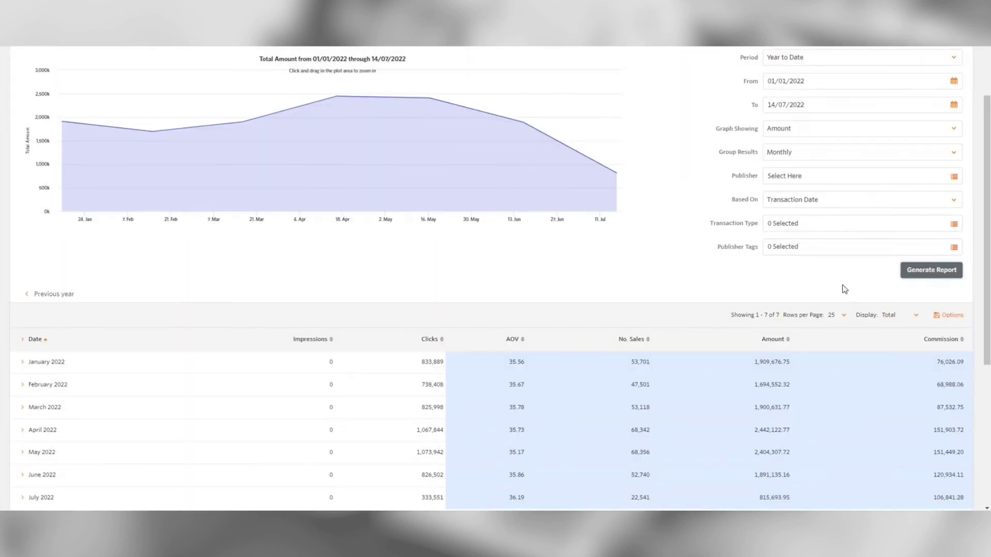
drag(985, 268, 971, 205)
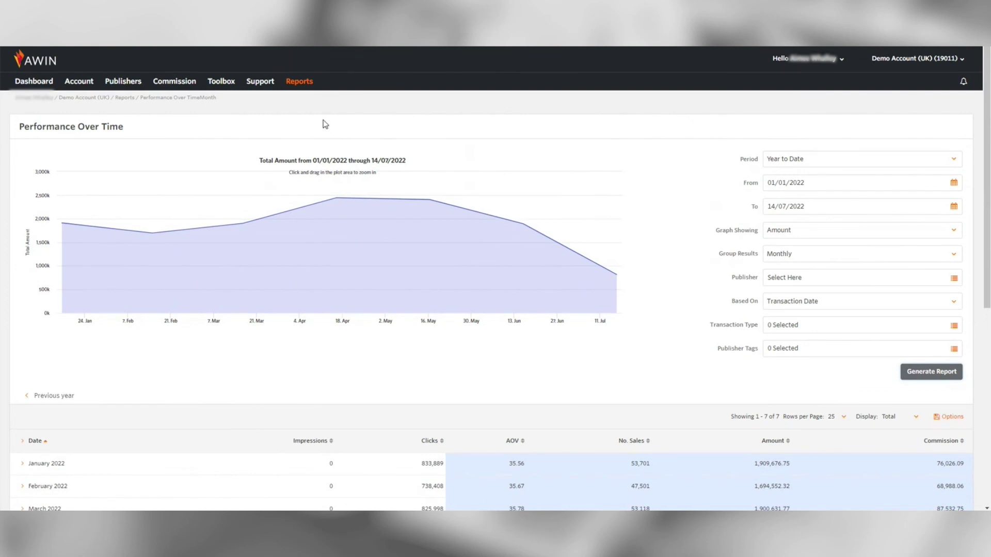
- Open this month's Transactions report from the Reports menu
mouse_move(302, 90)
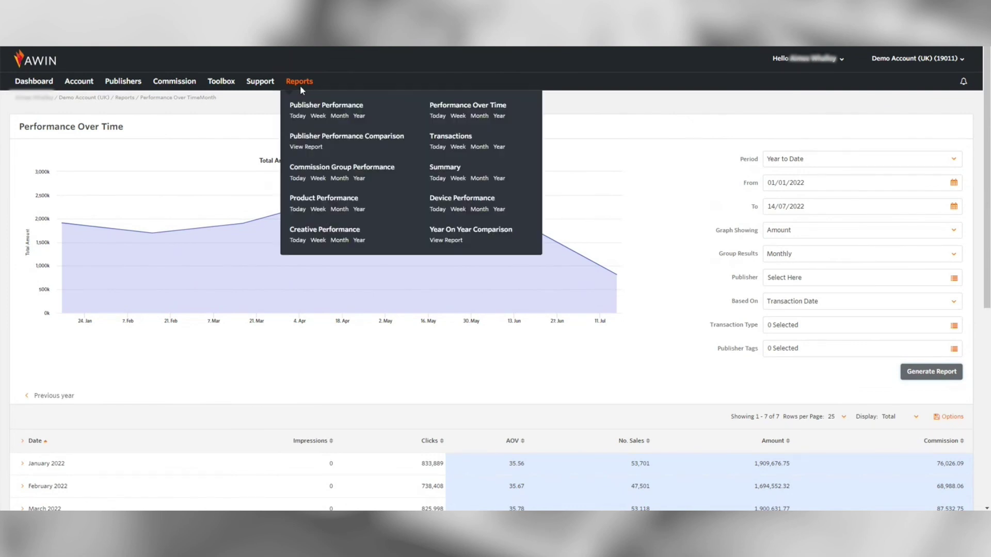
click(480, 148)
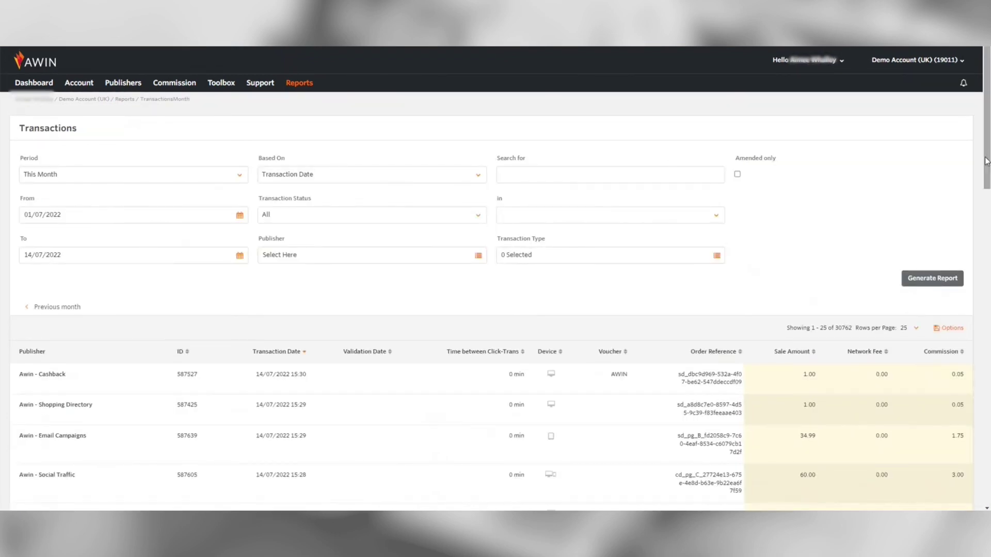
drag(986, 161, 989, 192)
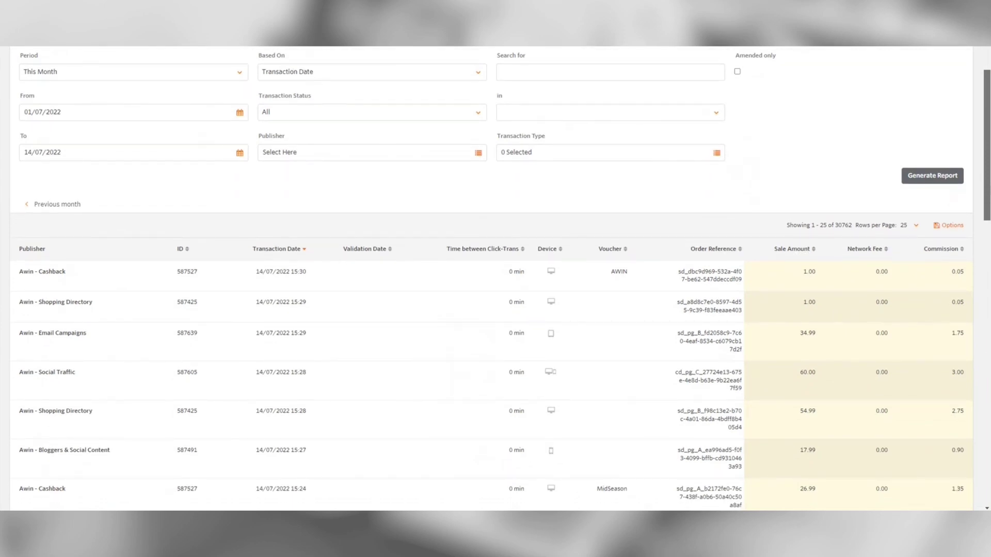
- Review the Based On, Transaction Status and Publisher filters, keeping Transaction Date and all statuses
click(401, 76)
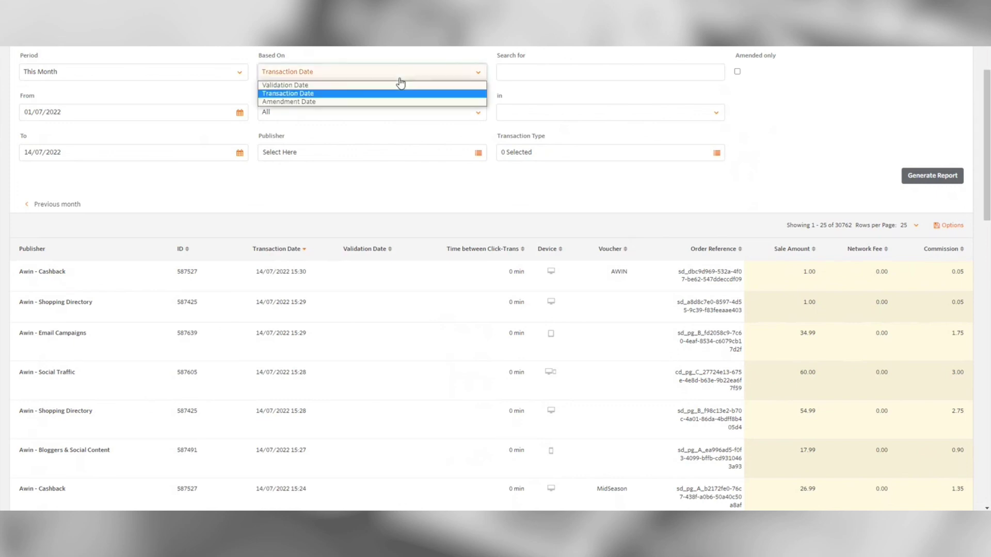
click(357, 118)
click(356, 117)
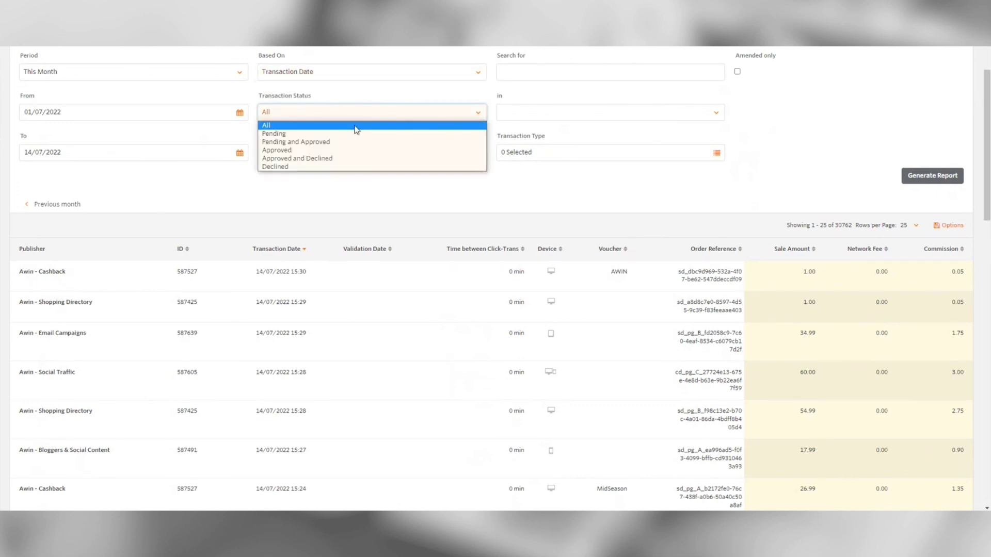
click(360, 178)
click(351, 155)
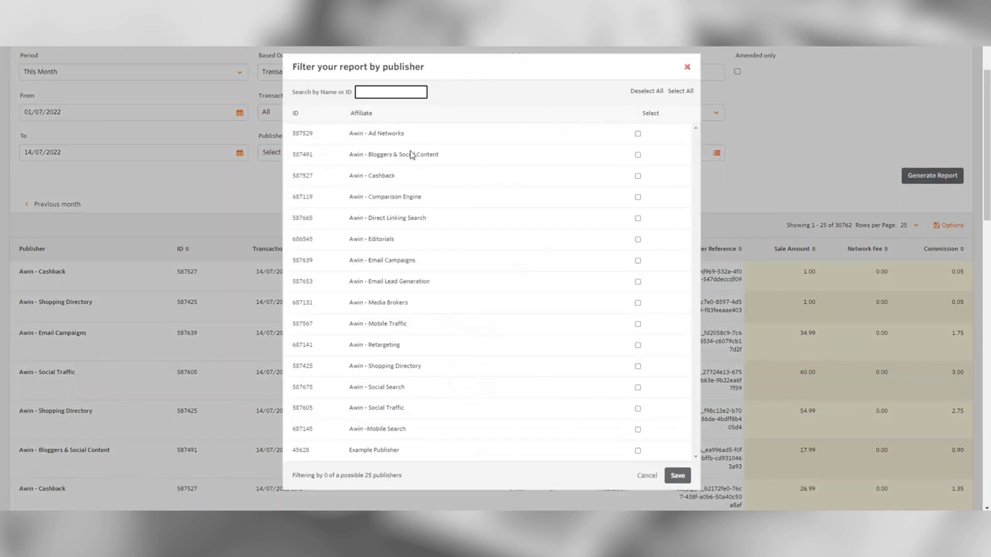
click(687, 67)
- Review the search 'in' field choices and the export Options, leaving both unchanged
click(694, 70)
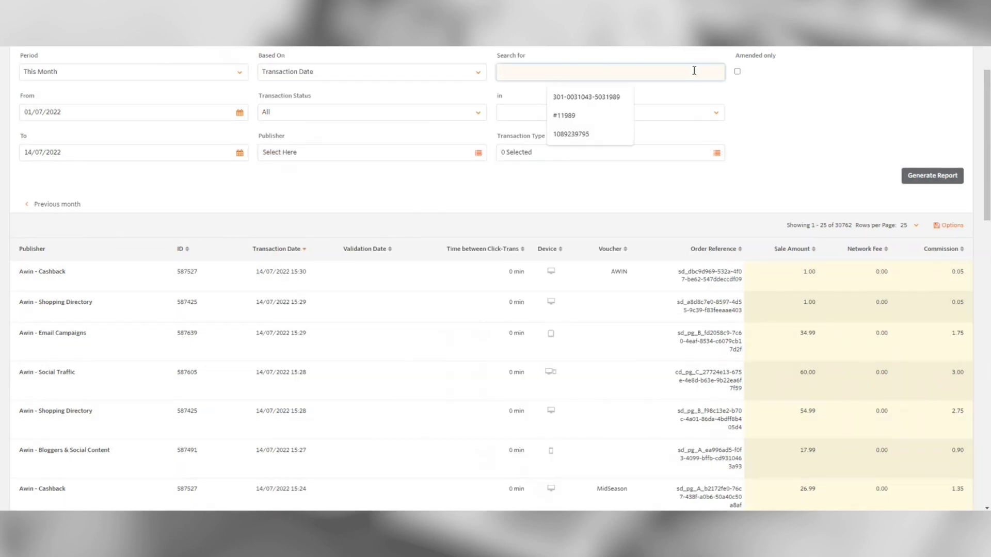
click(670, 109)
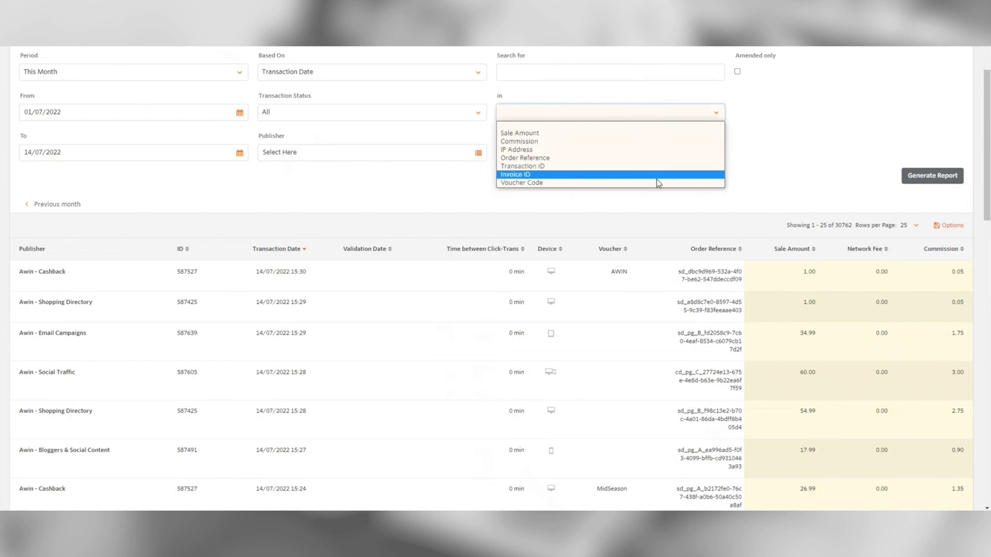
click(743, 135)
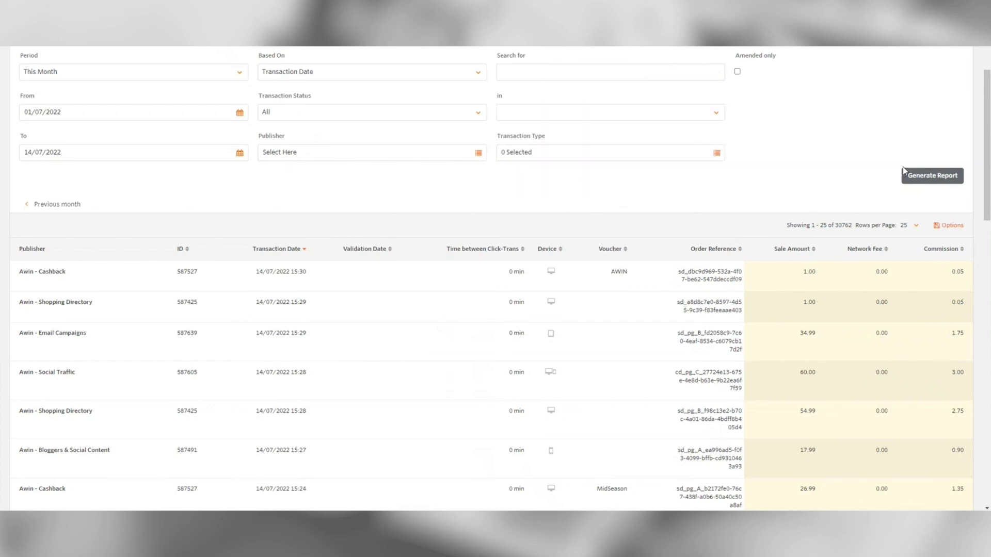
click(953, 221)
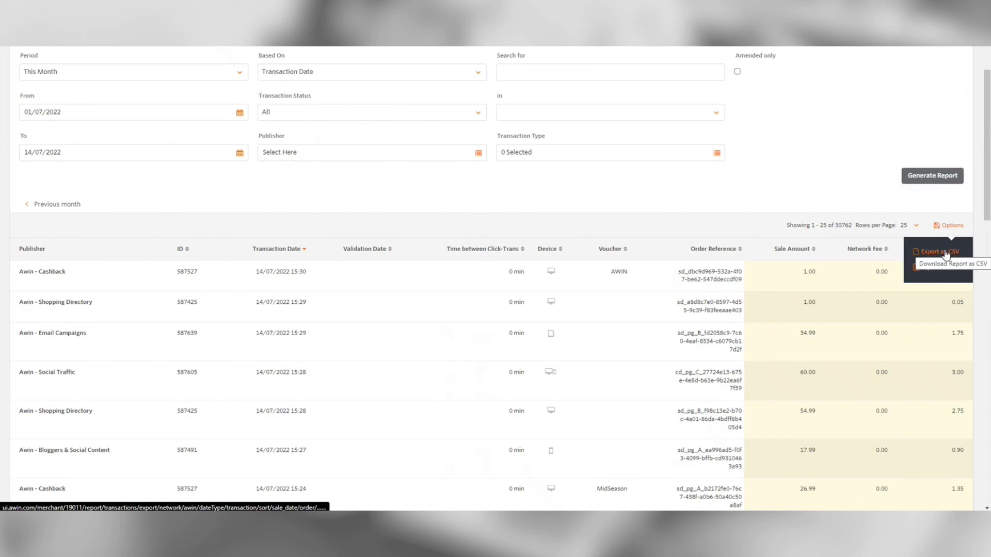
click(946, 255)
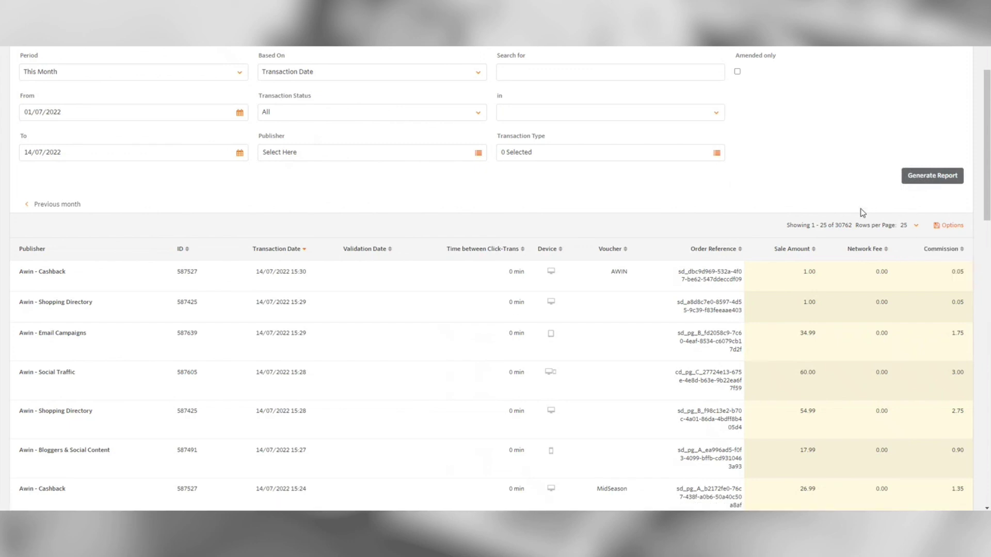
scroll(861, 214, down, 4)
scroll(861, 214, up, 6)
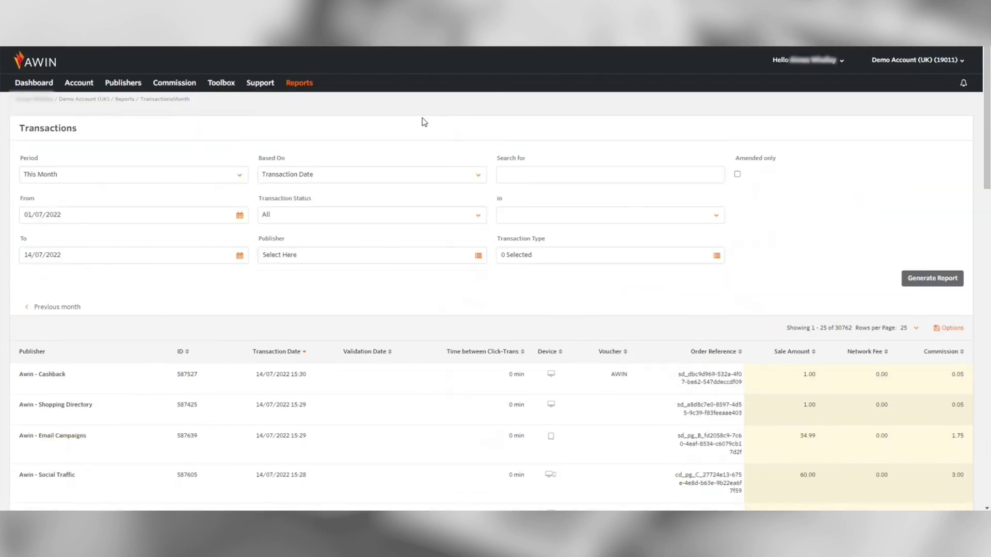
- Bring up the Reports menu in the top navigation bar
mouse_move(304, 88)
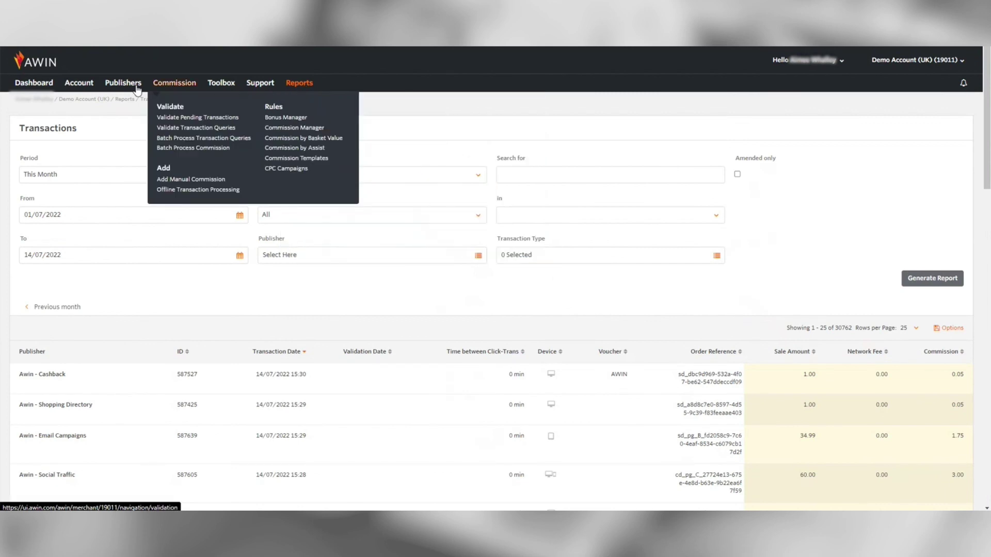